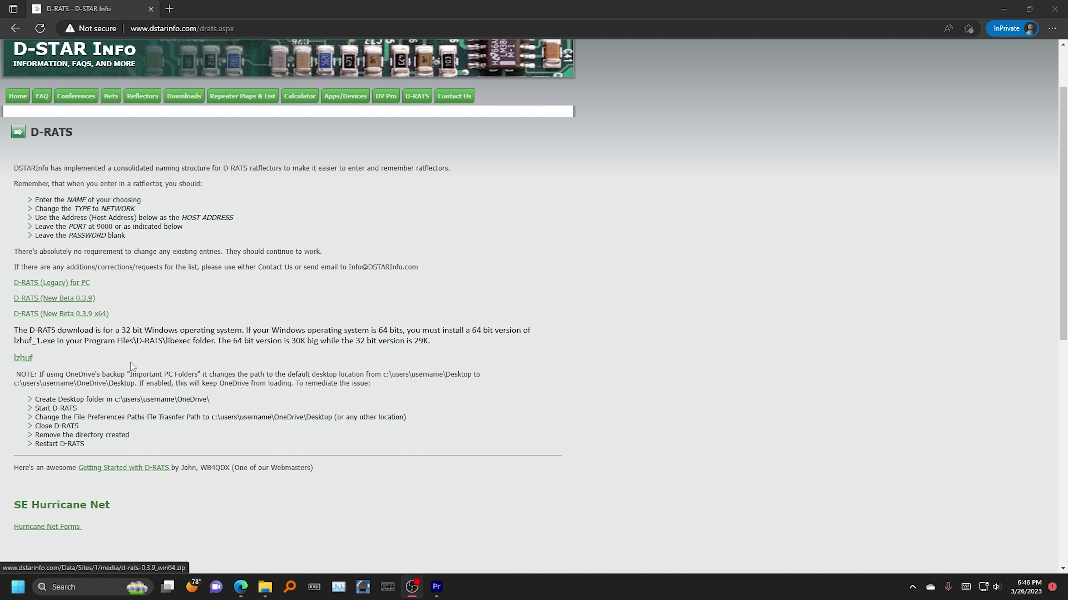
- Download the D-RATS (New Beta 0.3.9 x64) archive, save it to the Downloads folder and show it there
click(25, 315)
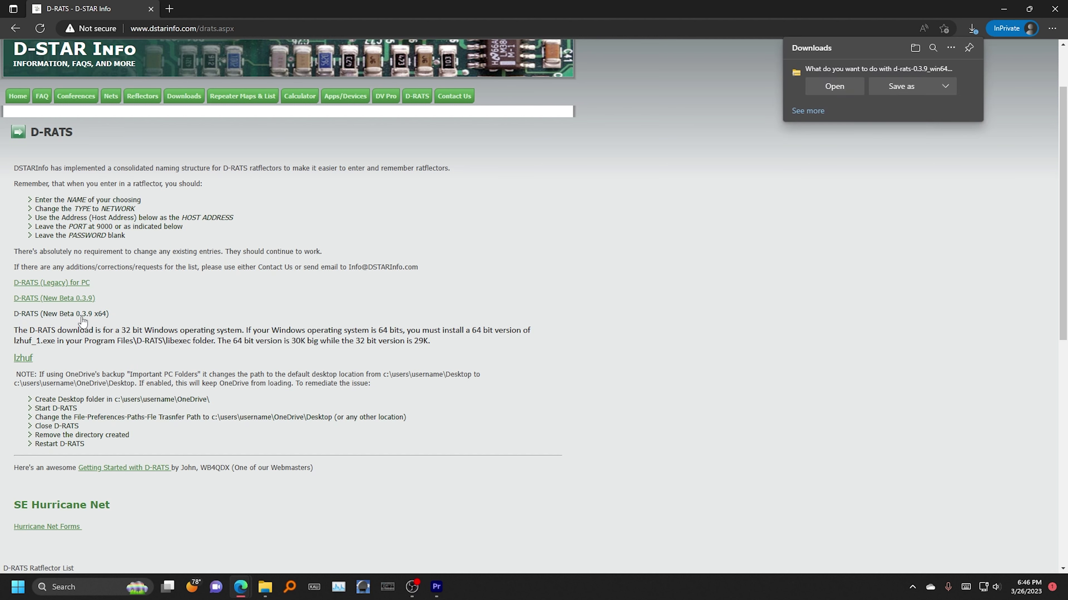
click(907, 88)
click(440, 281)
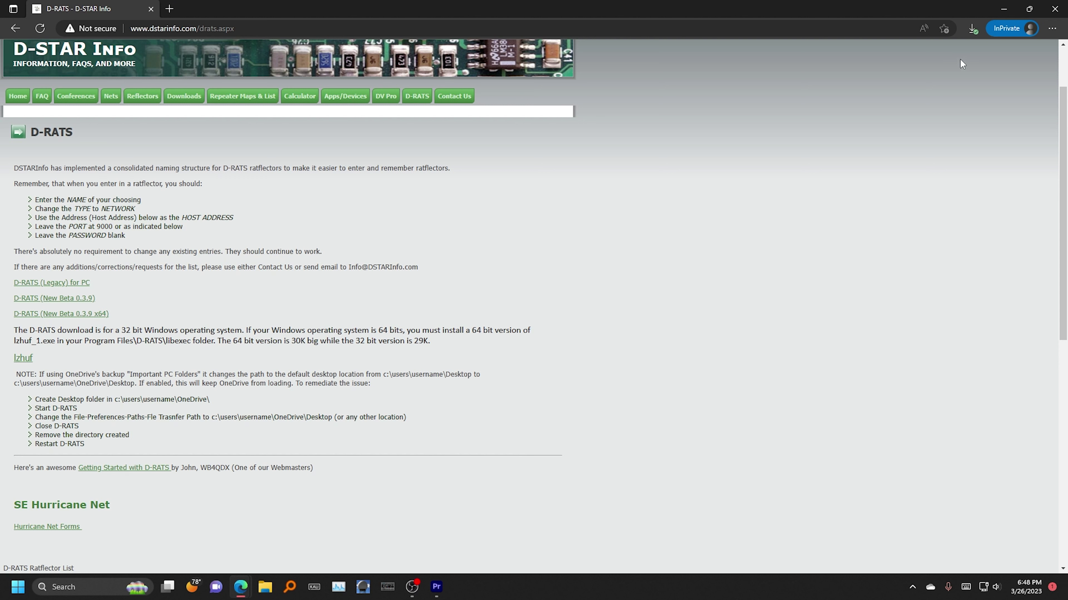
click(970, 28)
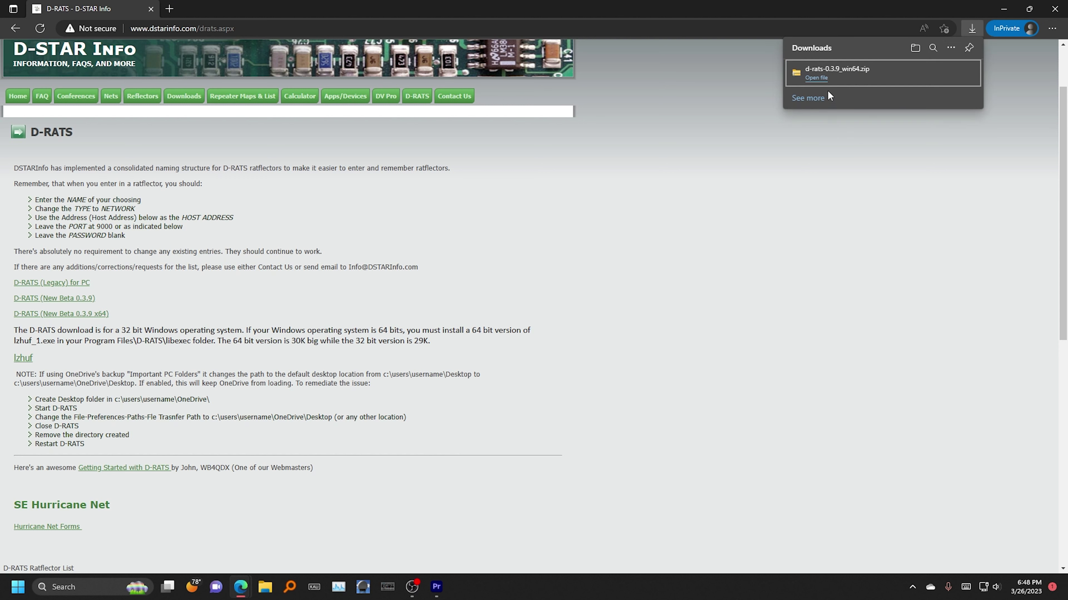
mouse_move(895, 75)
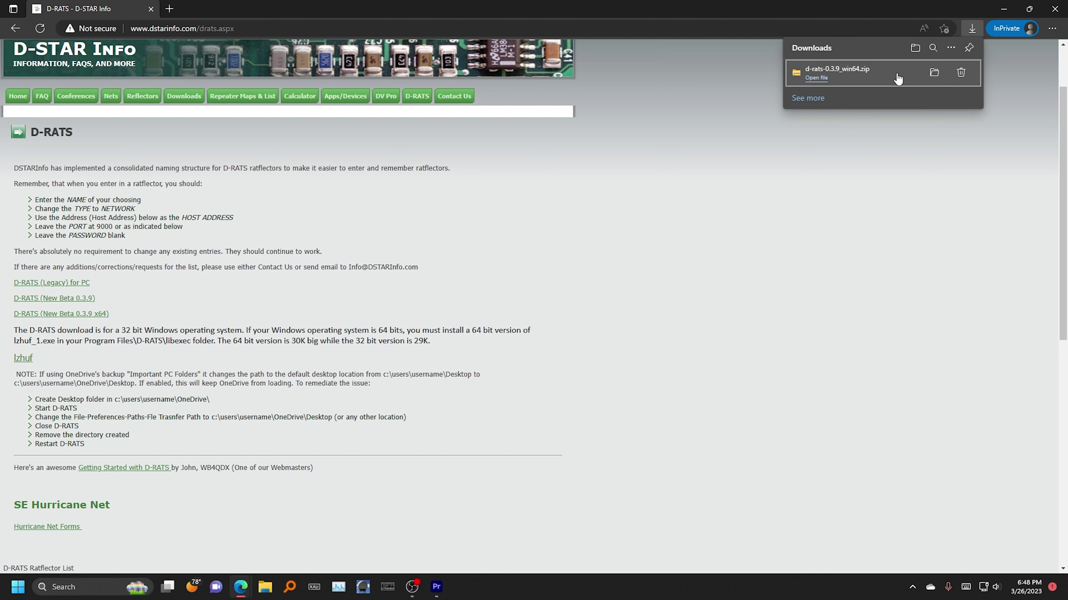
click(934, 75)
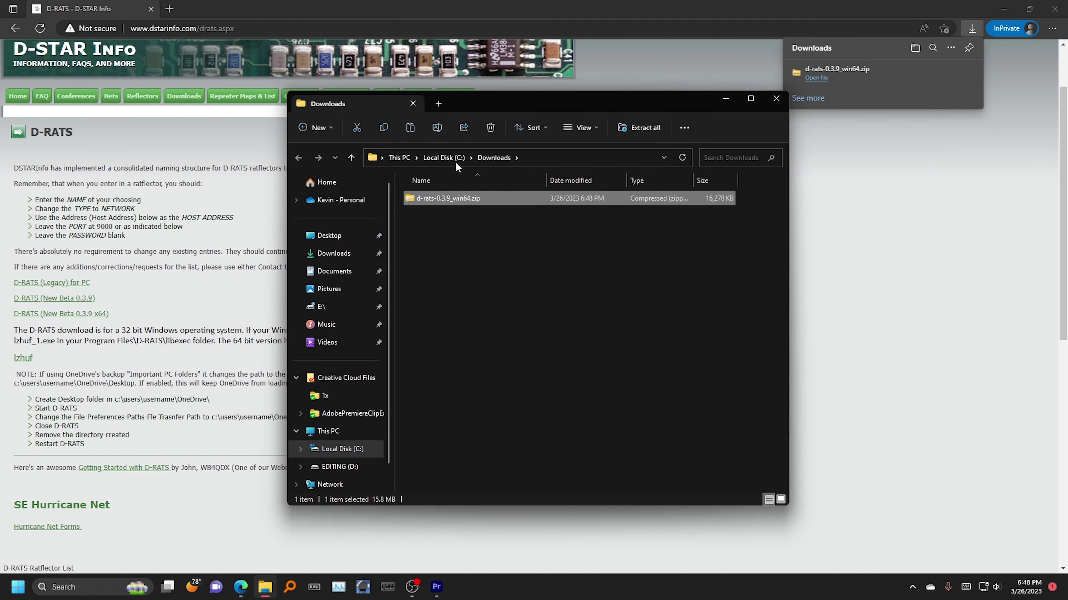
- Extract d-rats-0.3.9_win64.zip to the folder C:\Downloads\d-rats-0.3.9_win64
right_click(437, 198)
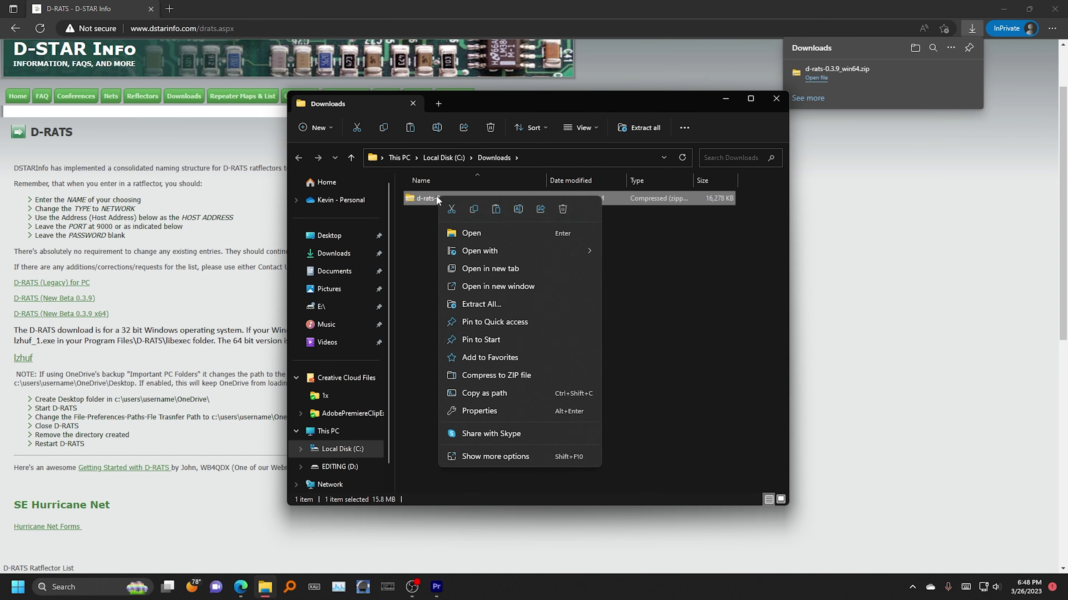
click(482, 307)
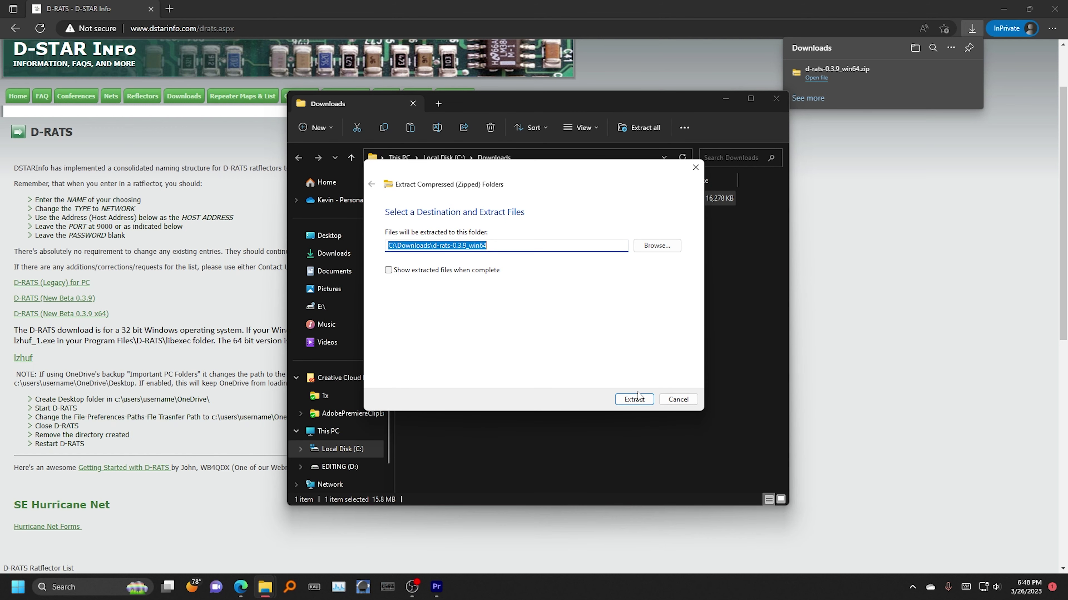
click(636, 399)
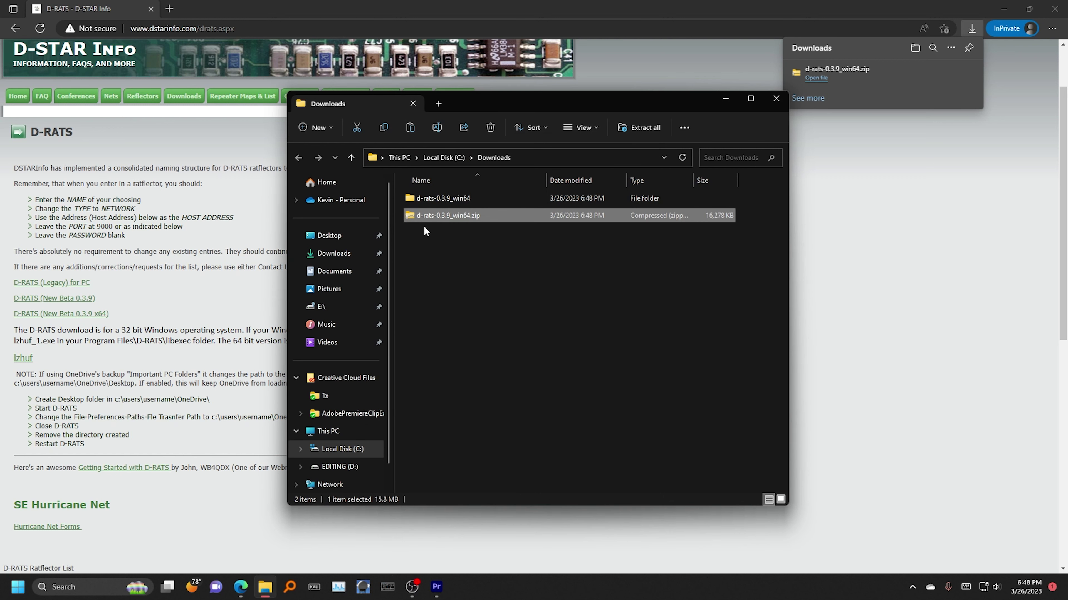
- Examine the contents of the extracted D-Rats-0.3.9_64 folder, then close the file window
double_click(445, 198)
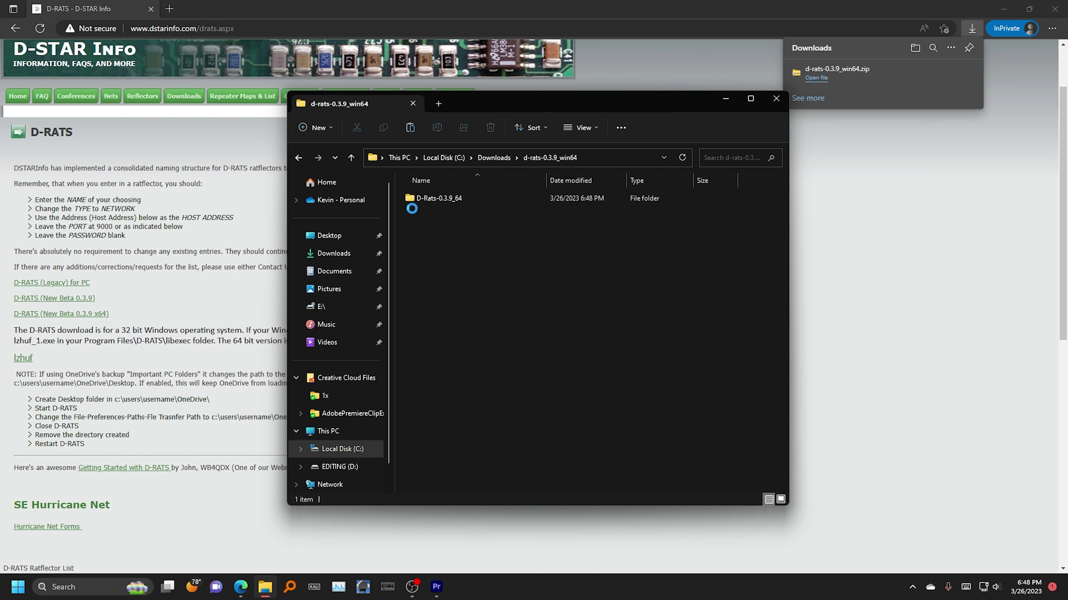
double_click(435, 199)
mouse_move(782, 203)
mouse_down()
mouse_move(795, 330)
mouse_move(773, 196)
mouse_up()
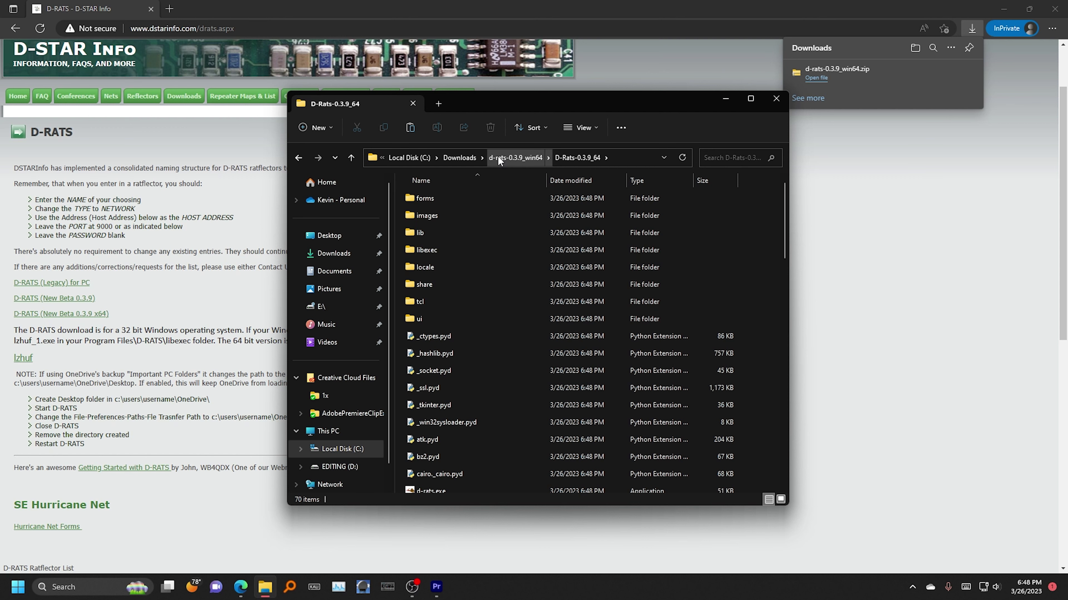
click(776, 100)
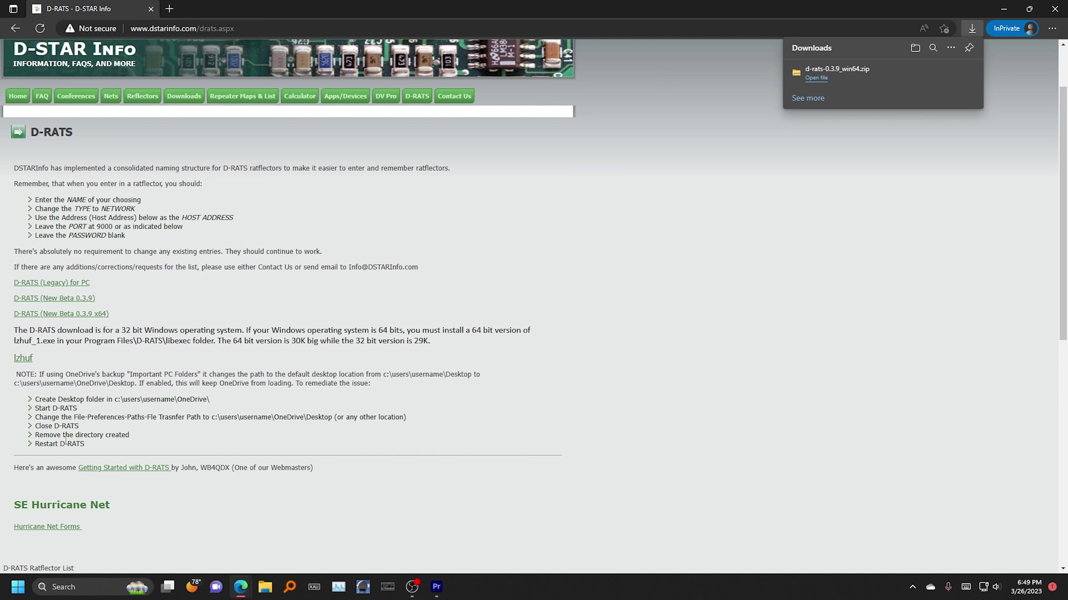
- Switch to Microsoft Store and search it for python
click(19, 589)
text(store)
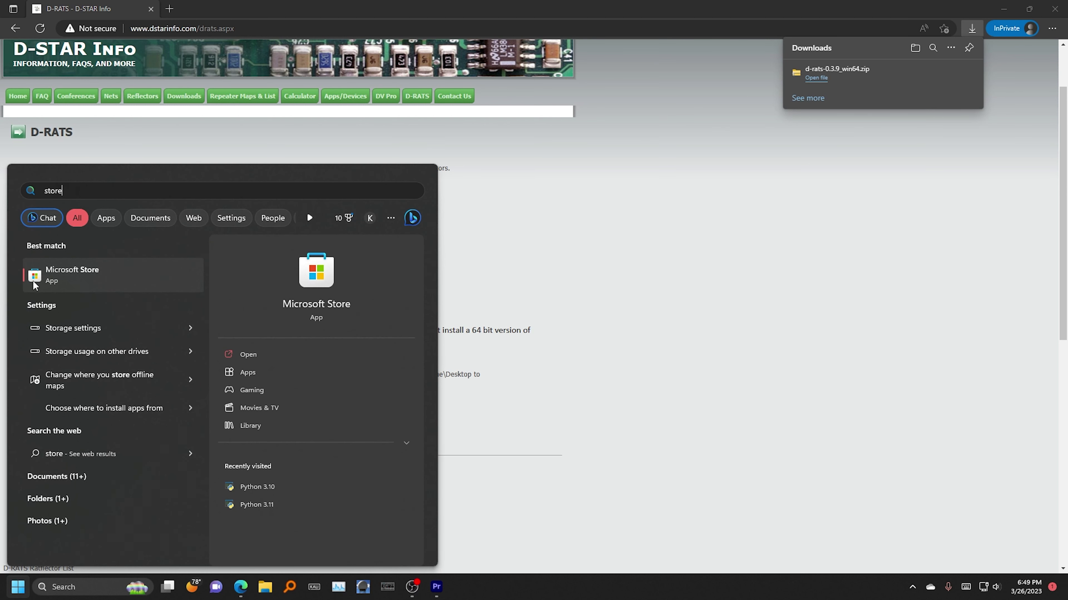
click(67, 274)
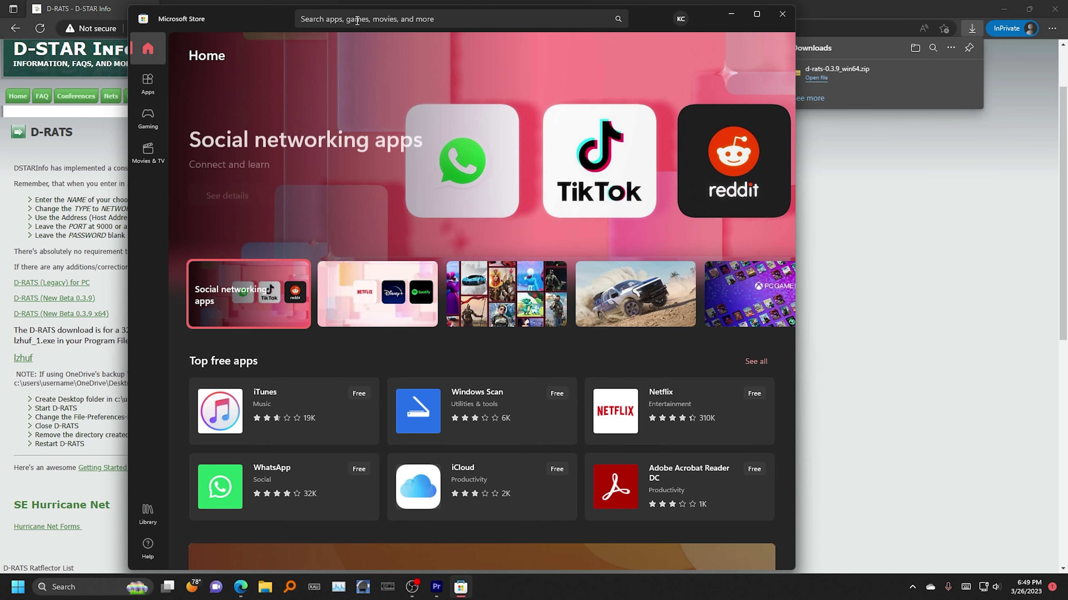
click(357, 21)
text(p)
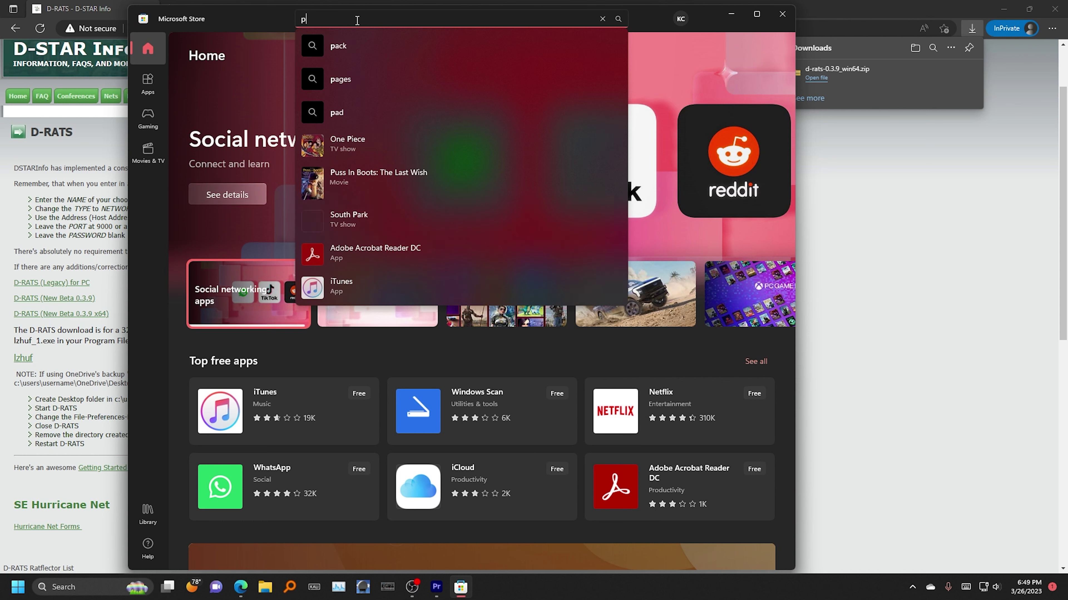
text(y)
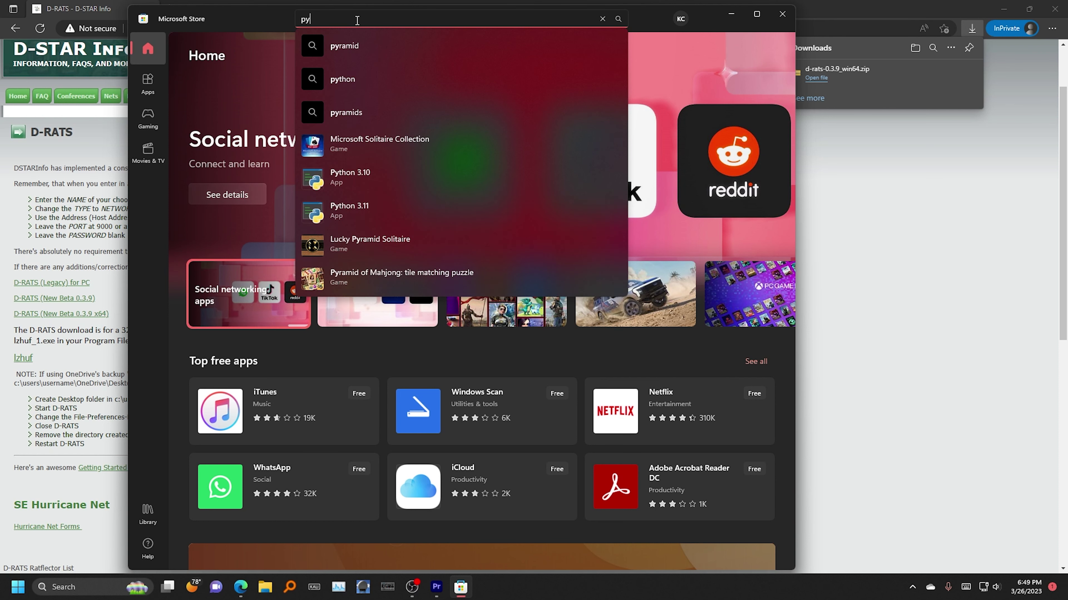
click(344, 78)
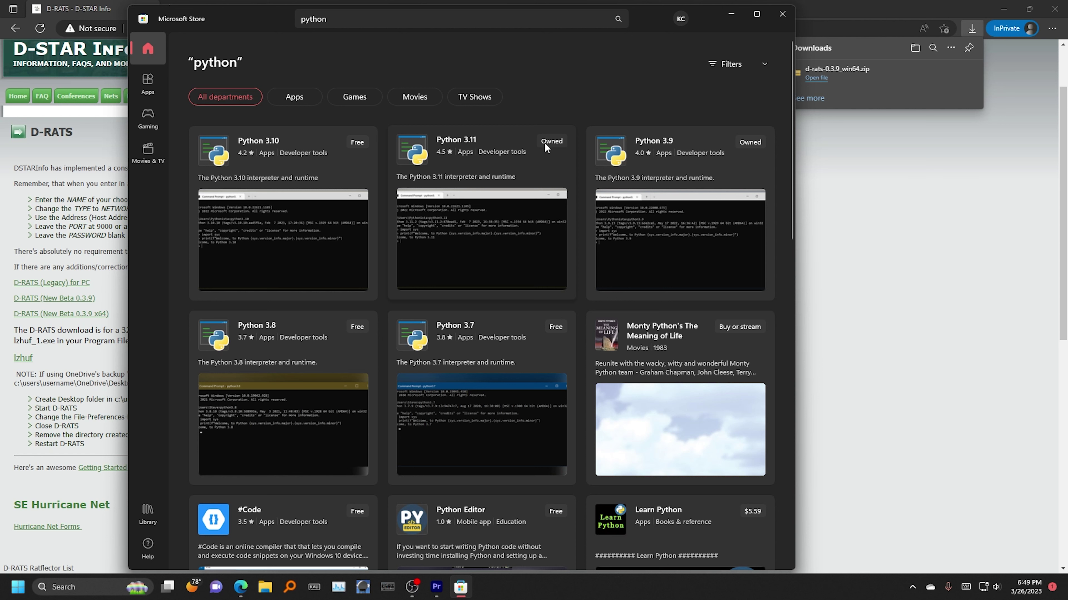
- Review the store pages of Python 3.11 and Python 3.10 for installation availability, then close the store
click(463, 151)
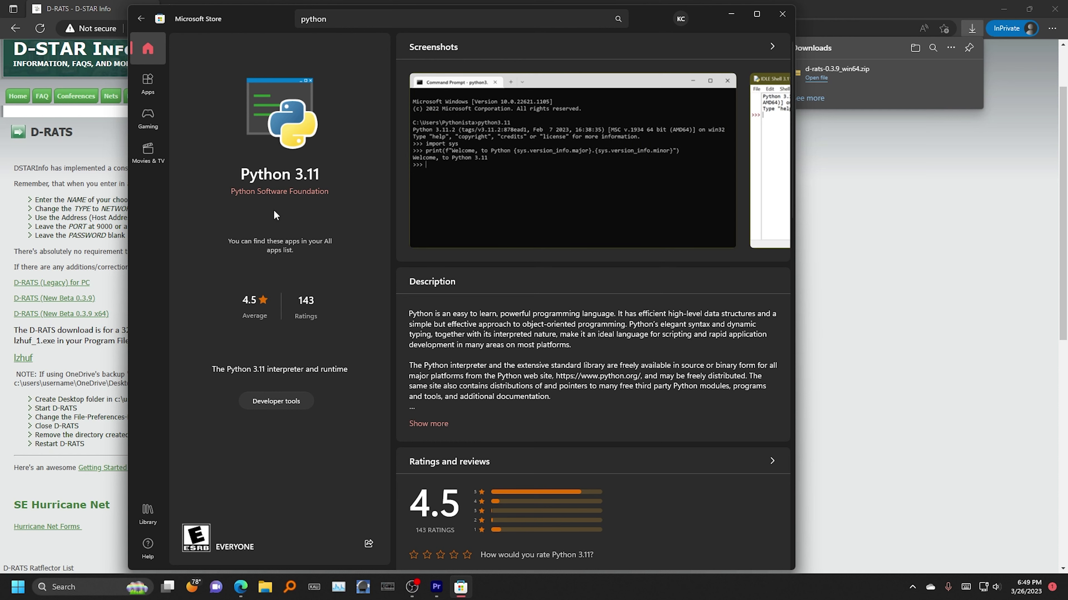
click(141, 18)
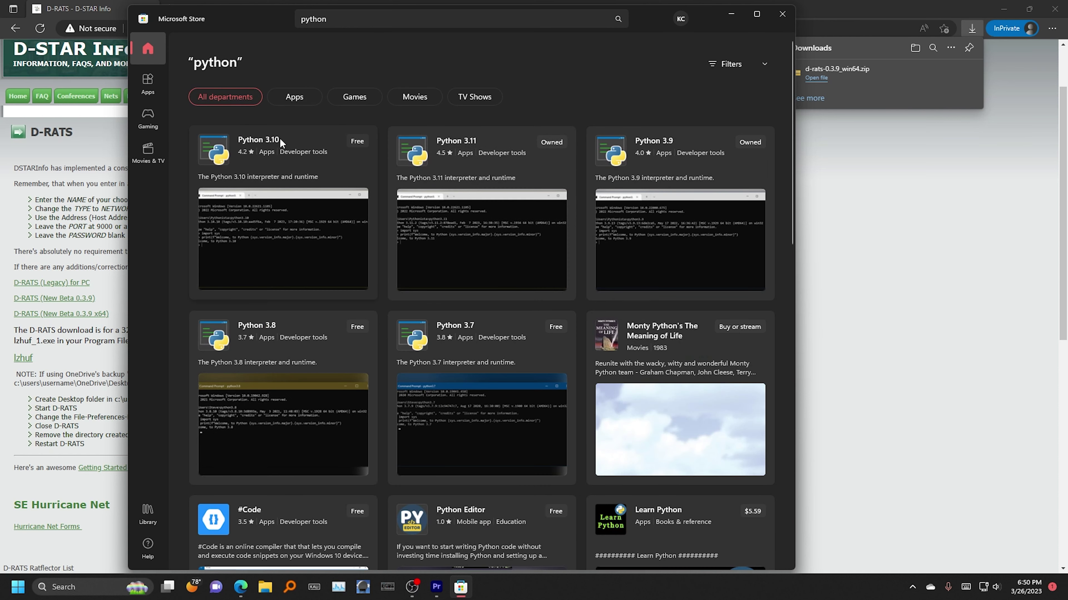
click(284, 167)
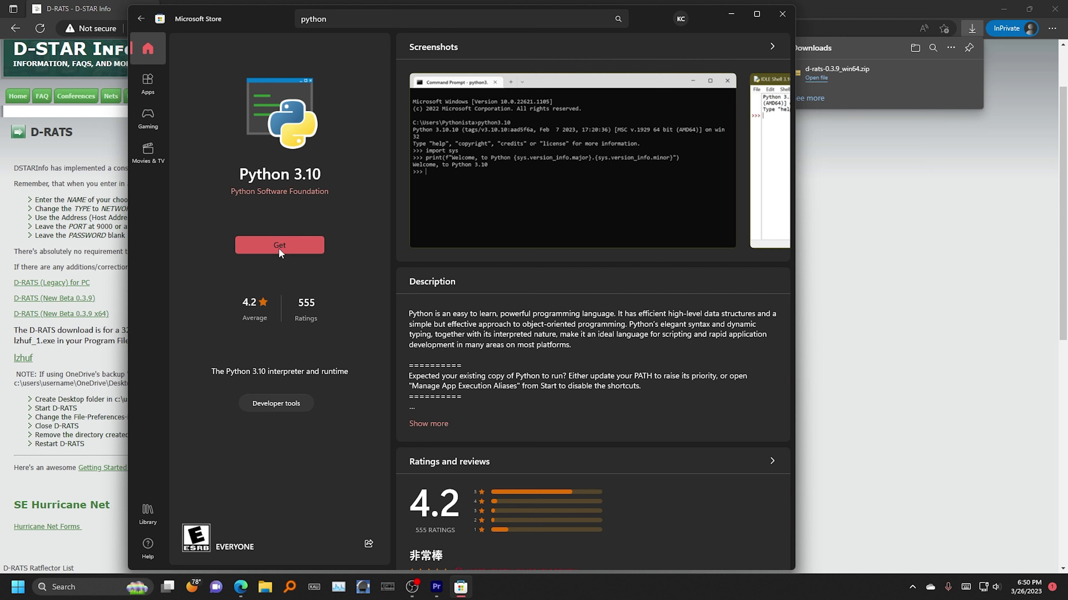
click(142, 19)
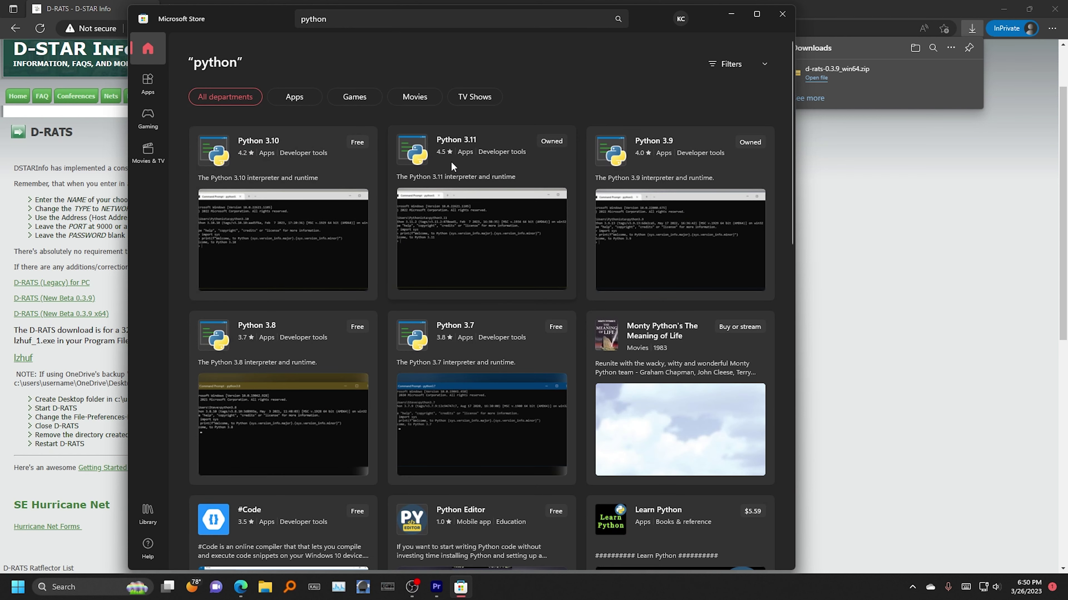
click(469, 161)
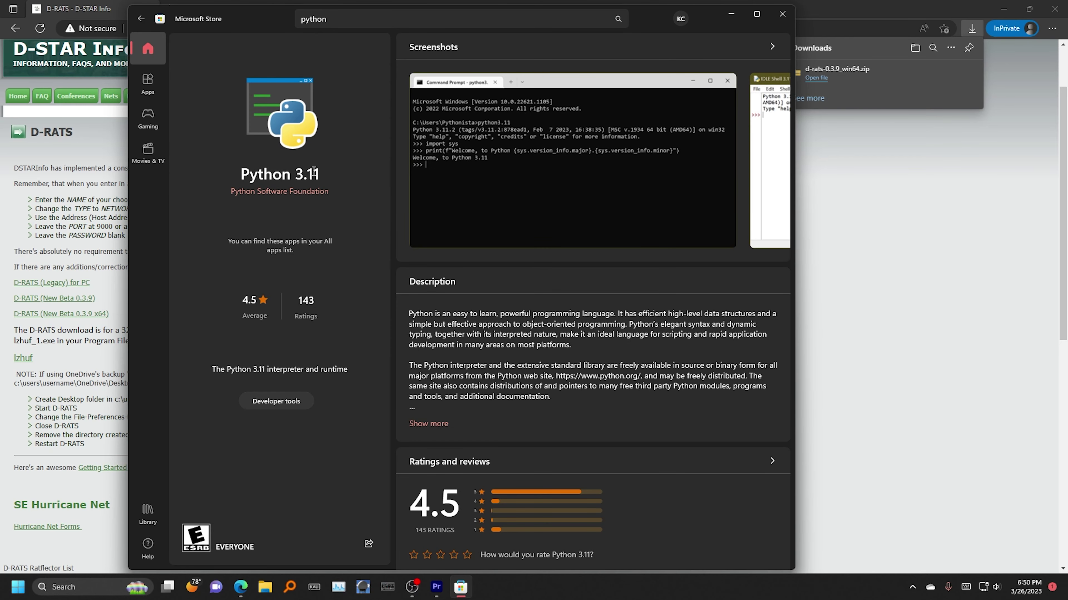
click(781, 15)
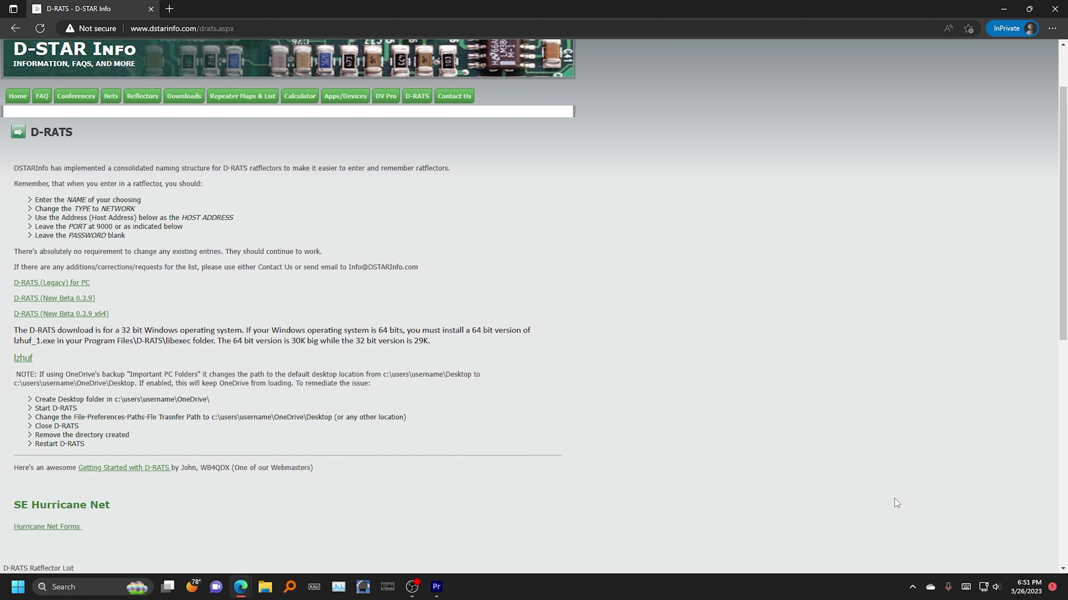
- Check in the OneDrive sync and backup settings whether the Desktop folder is backed up, and close them without saving changes
click(931, 588)
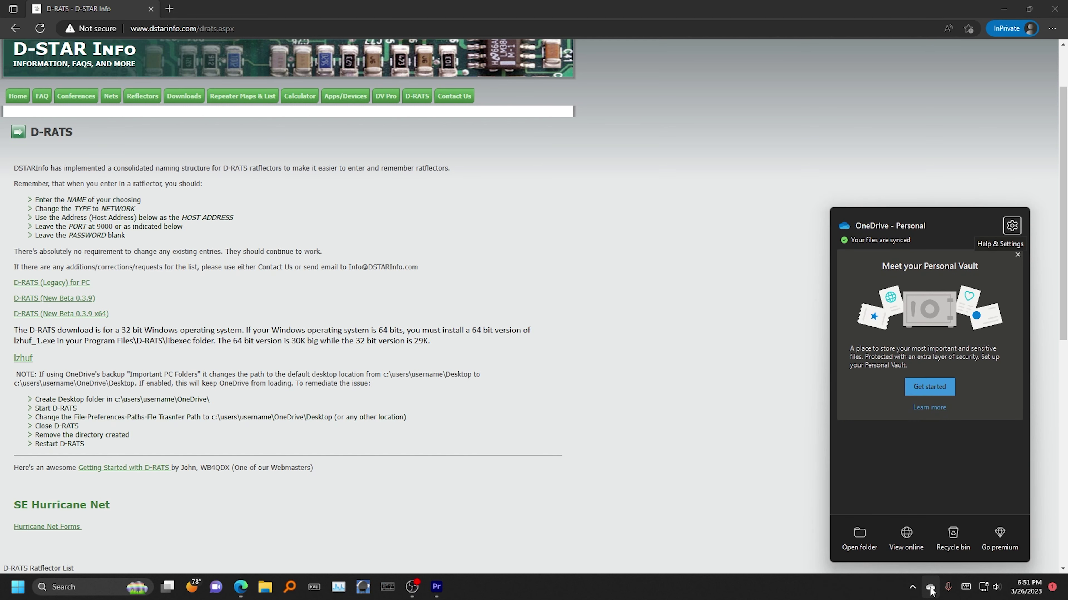
click(1012, 226)
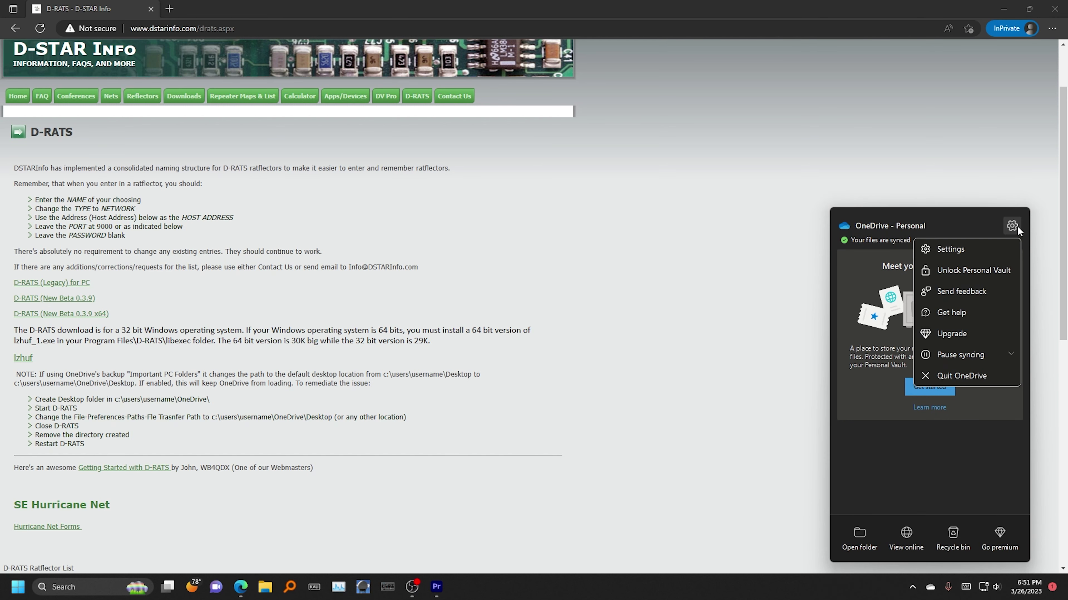
click(960, 249)
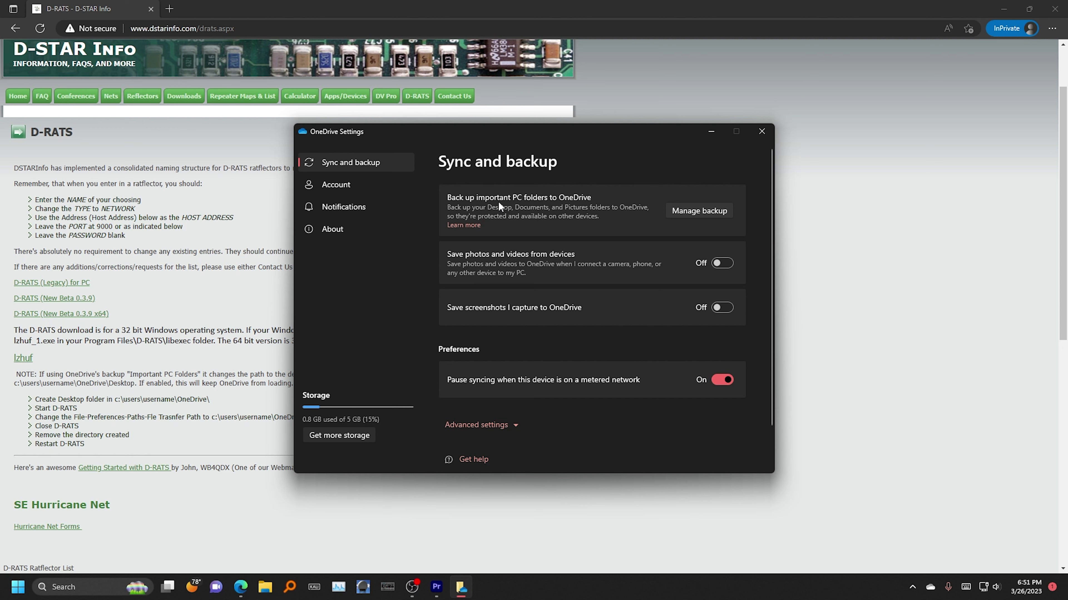
click(679, 209)
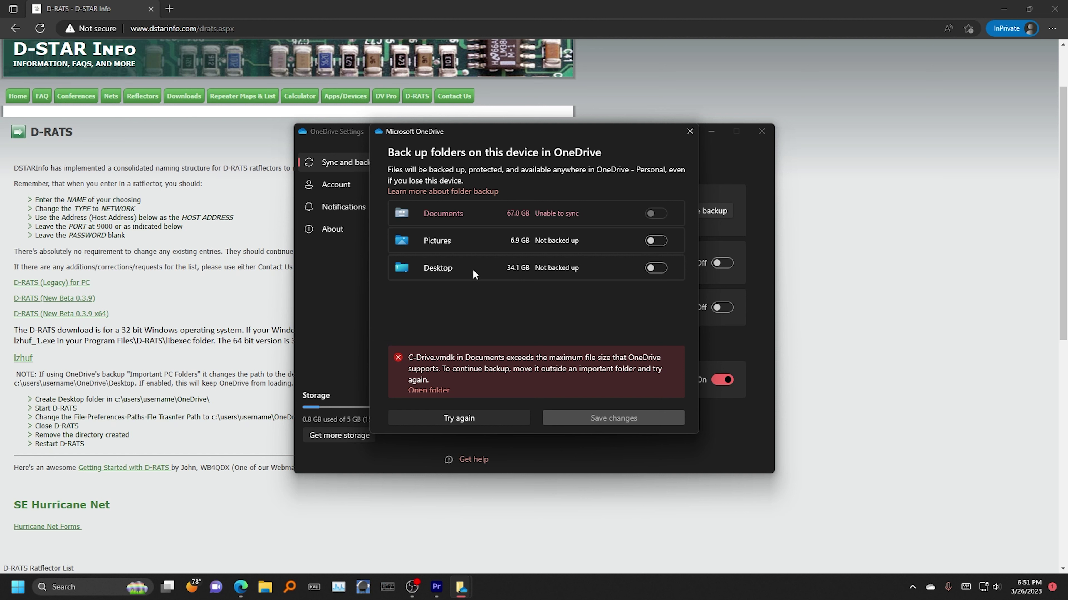
click(659, 271)
click(655, 272)
click(688, 131)
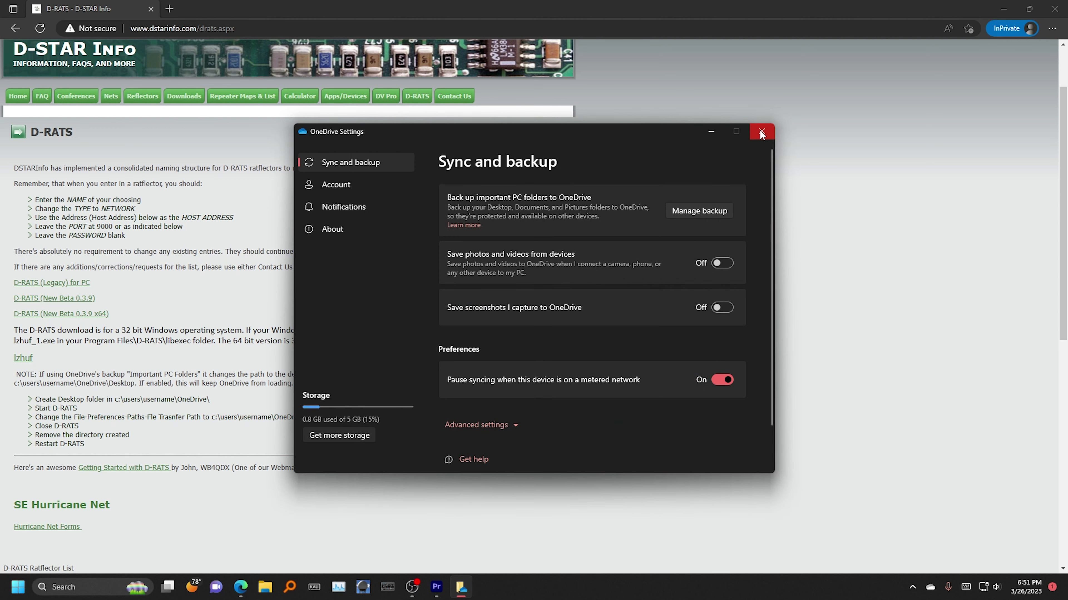
click(761, 133)
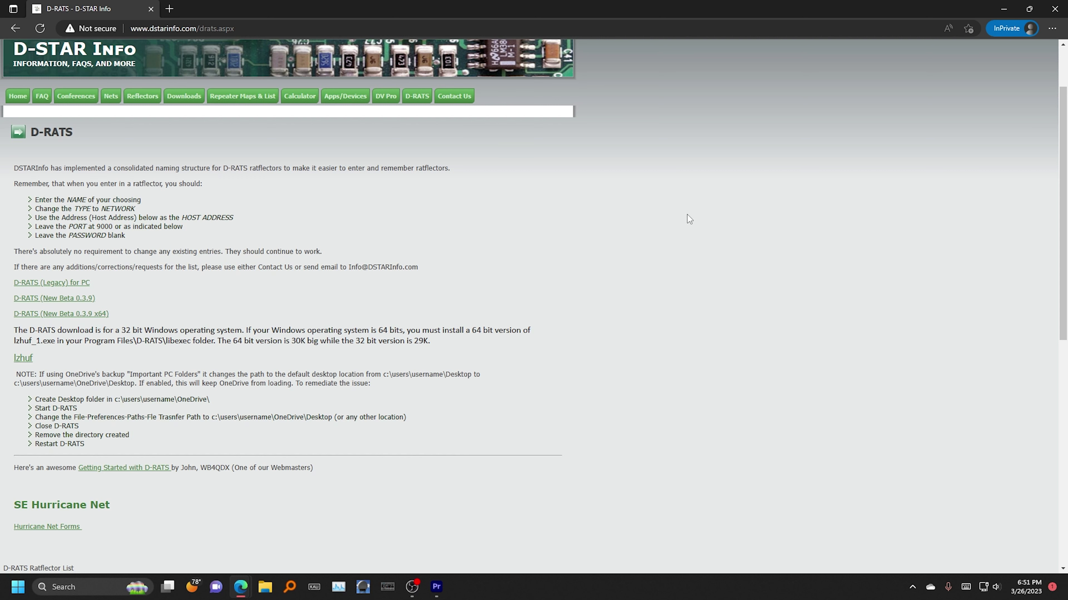
- Open the C:\Downloads\d-rats-0.3.9_win64\D-Rats-0.3.9_64 folder in File Explorer and locate d-rats.exe
click(264, 587)
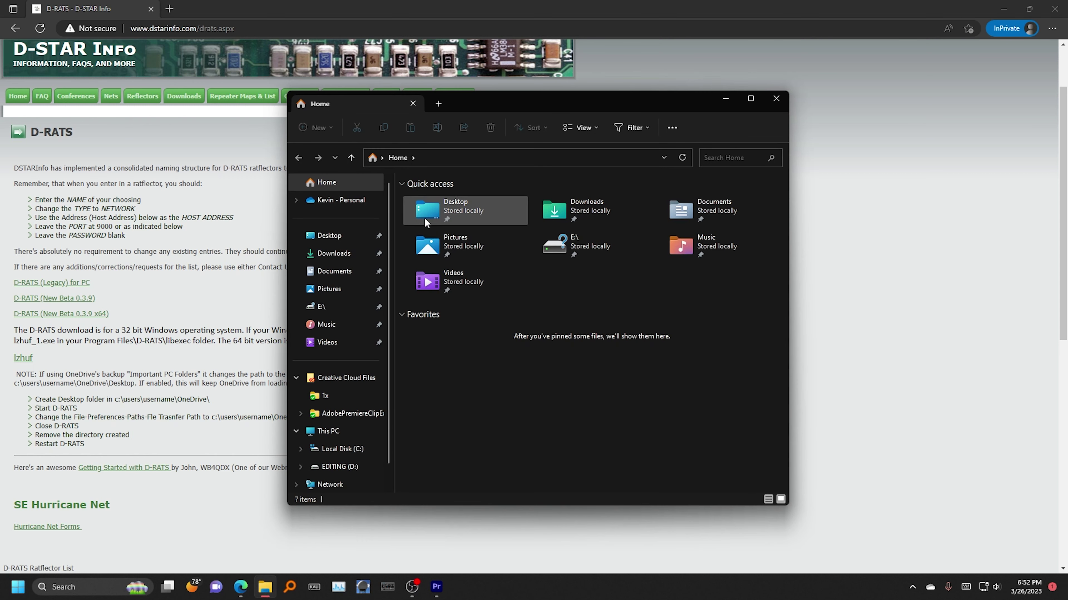
click(339, 449)
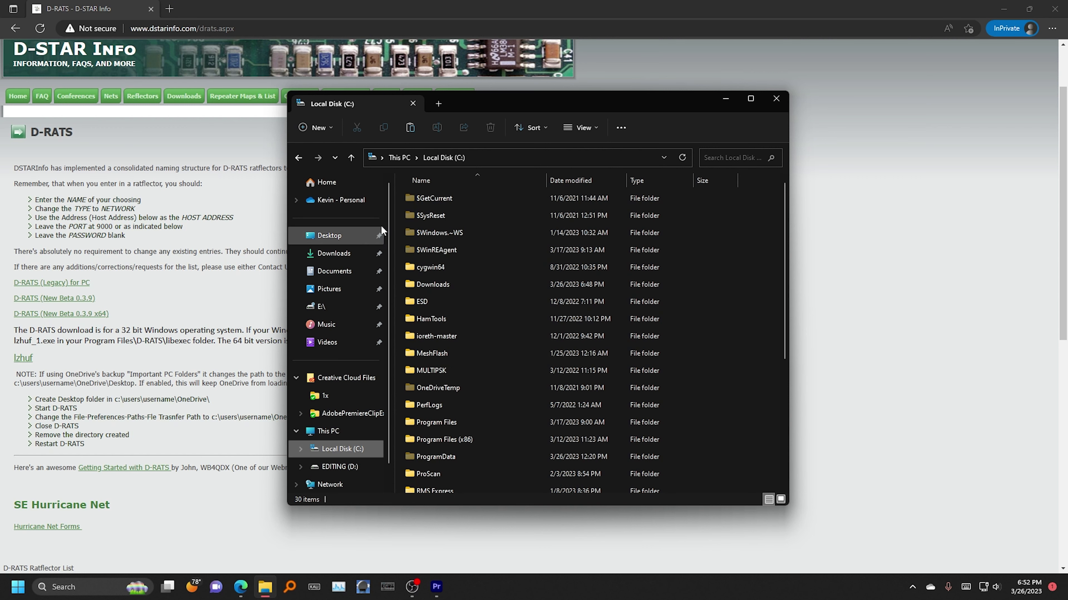
double_click(432, 283)
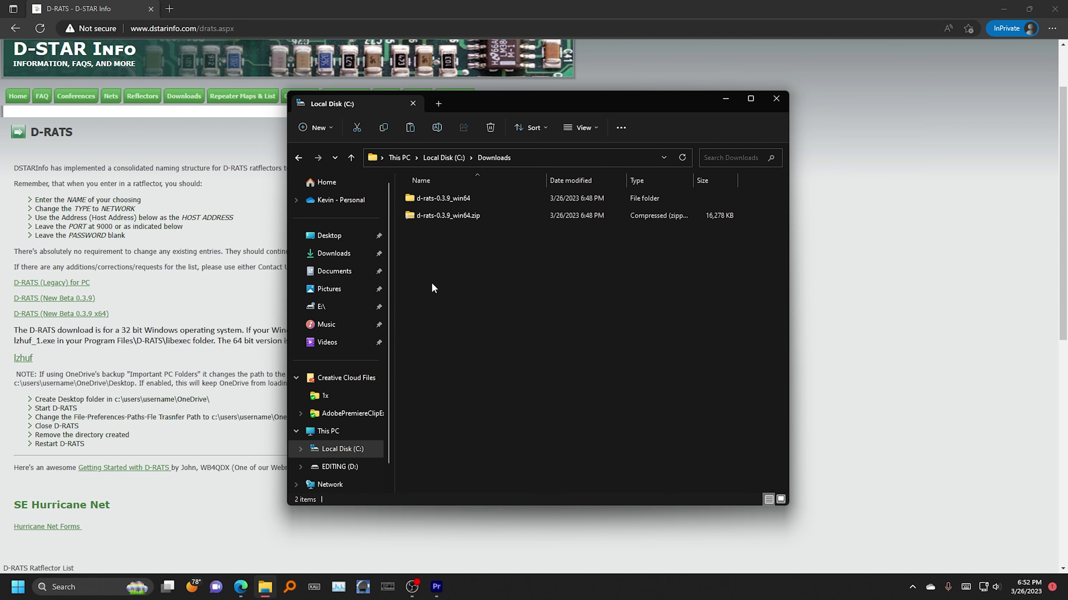
double_click(452, 195)
double_click(453, 196)
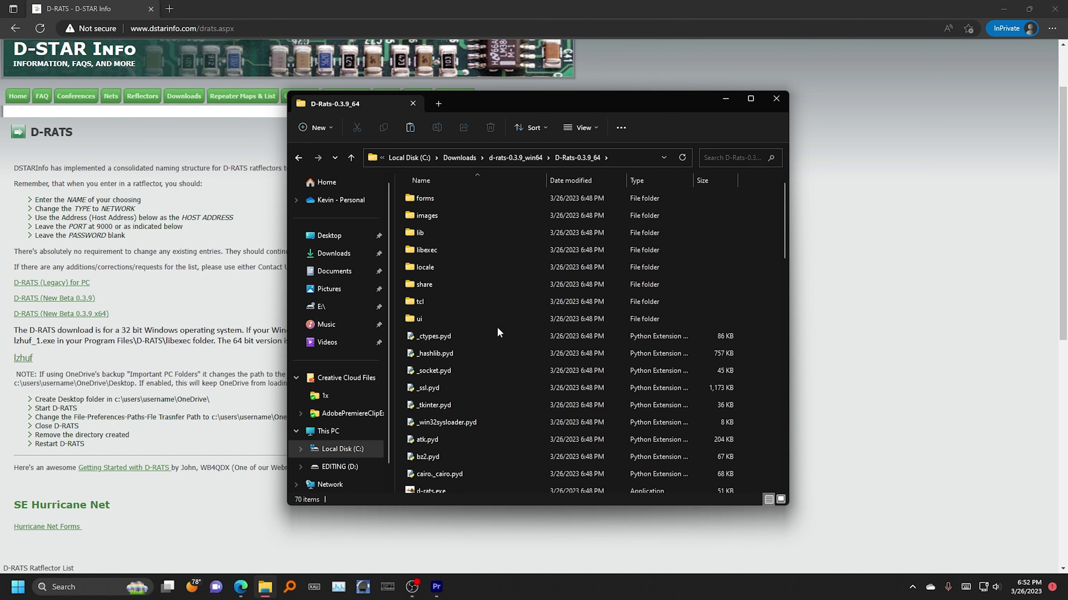
scroll(562, 313, down, 2)
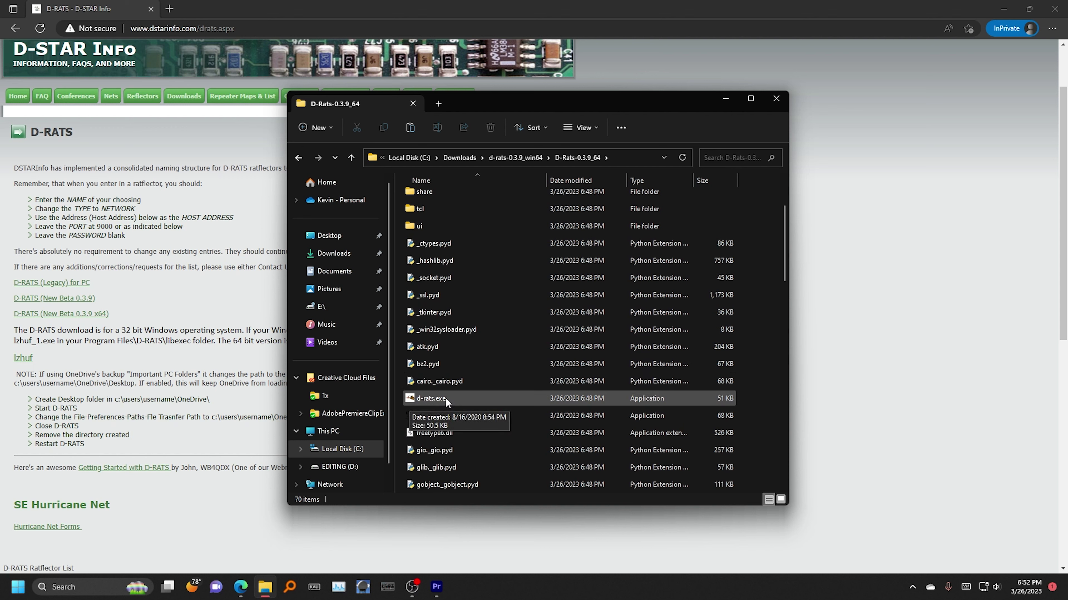
scroll(436, 394, down, 2)
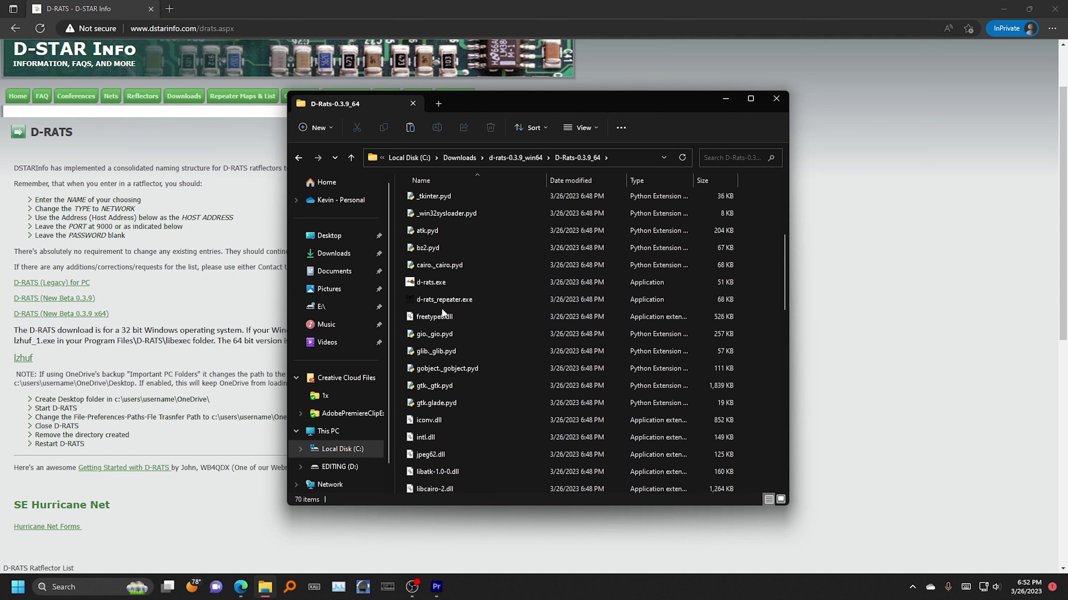
- Pin d-rats.exe to Start
click(419, 283)
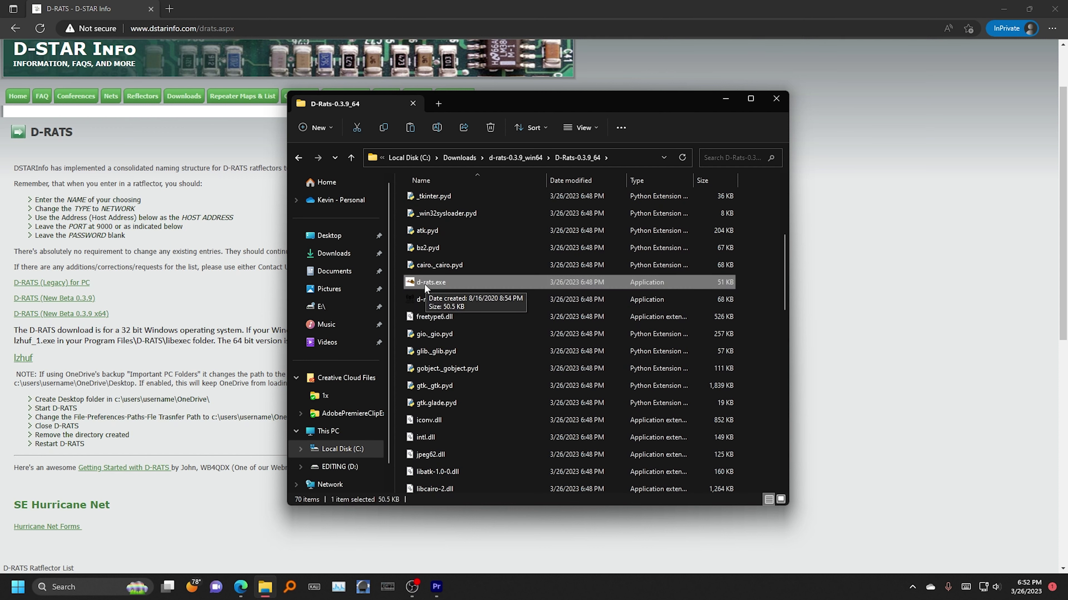
right_click(423, 284)
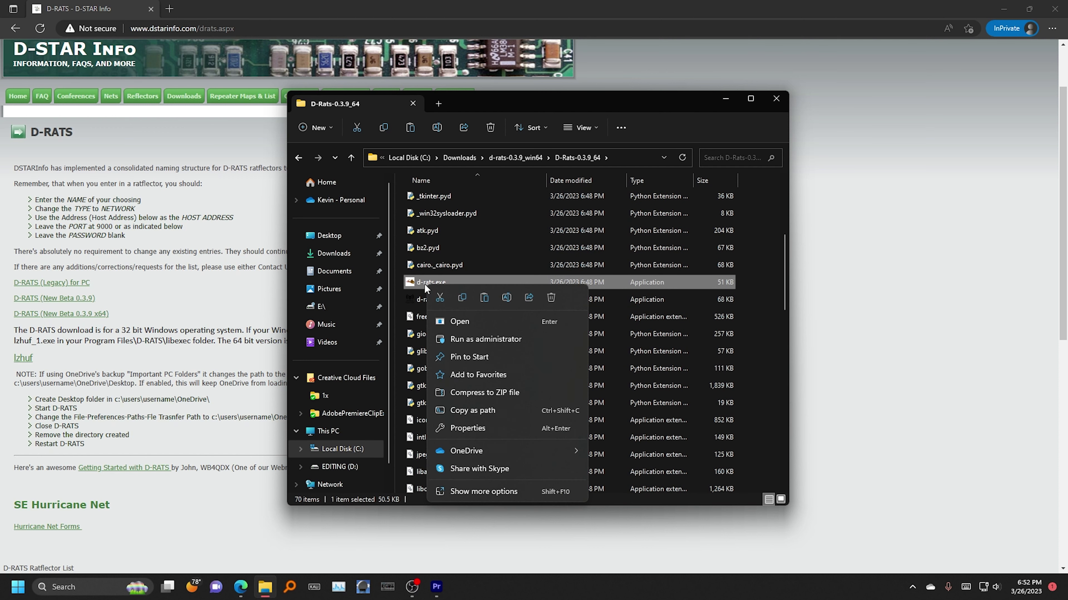
click(472, 358)
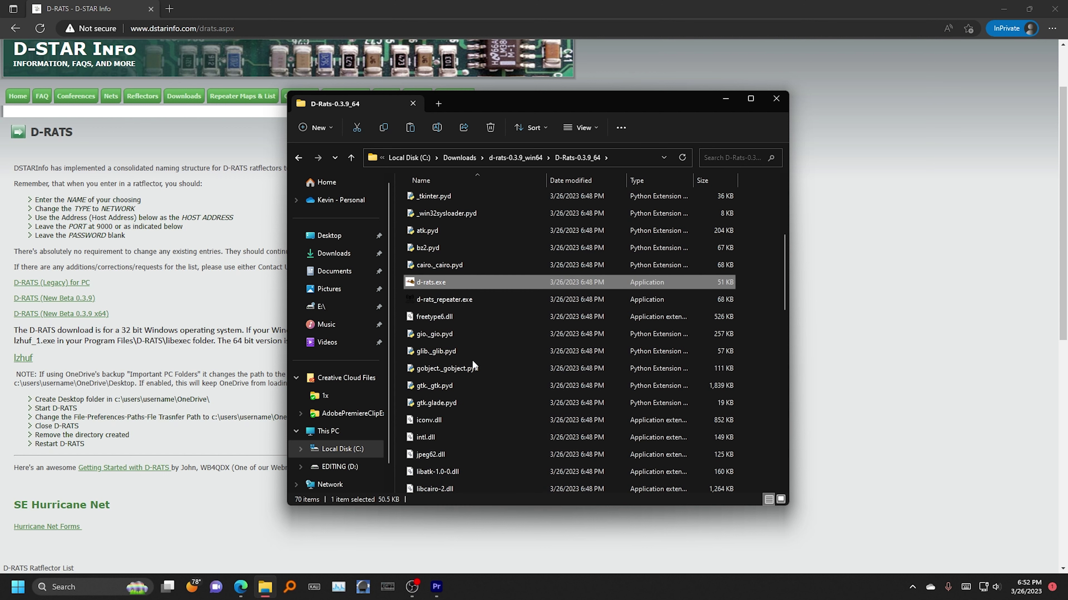
- Run d-rats.exe and proceed past the first-run notice to the configuration dialog
double_click(429, 282)
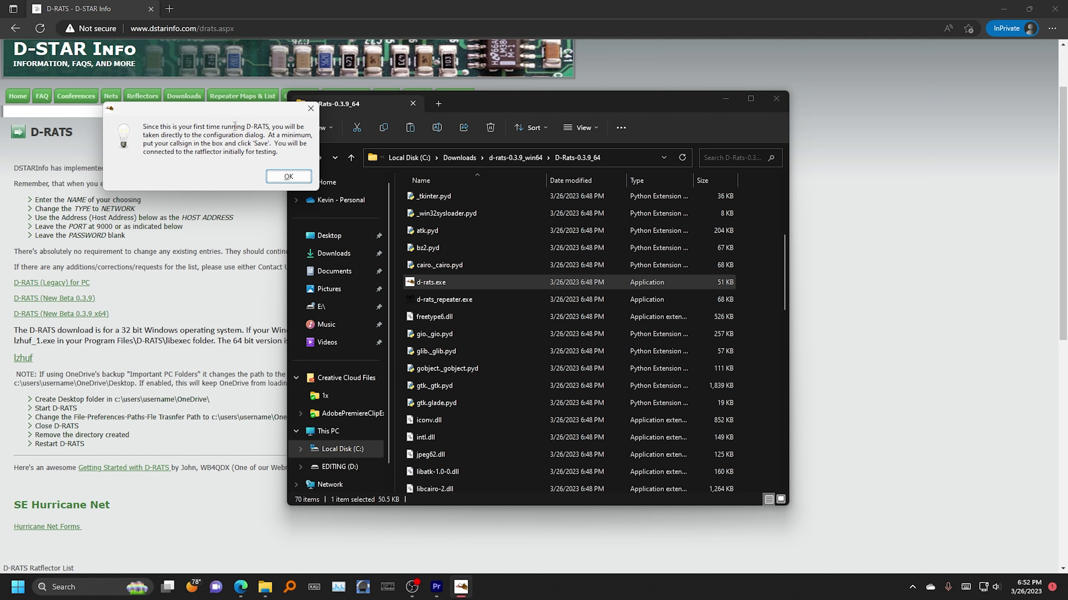
click(286, 176)
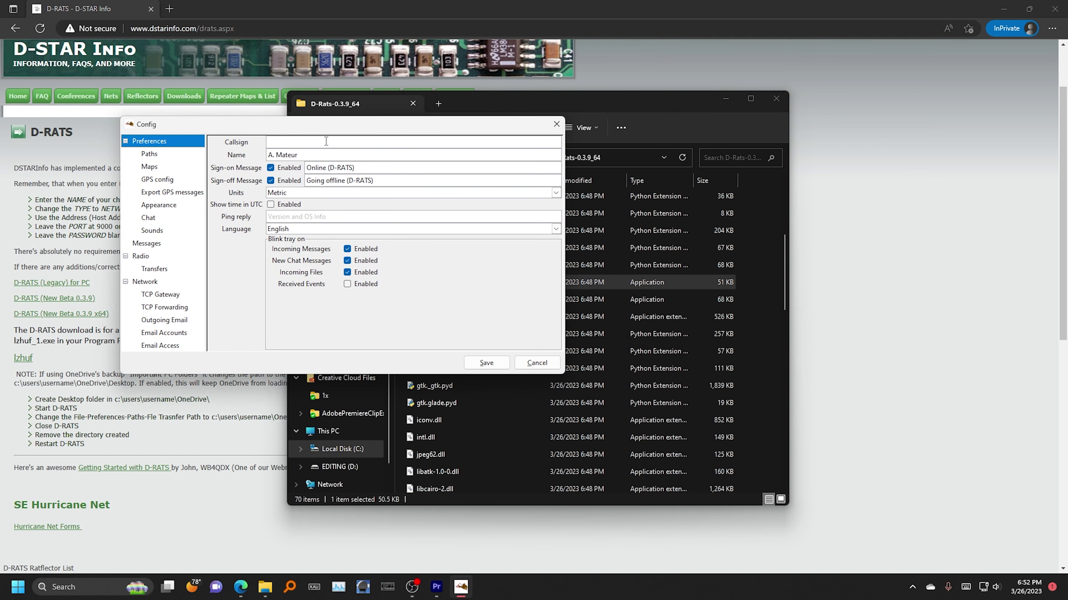
drag(326, 127, 507, 187)
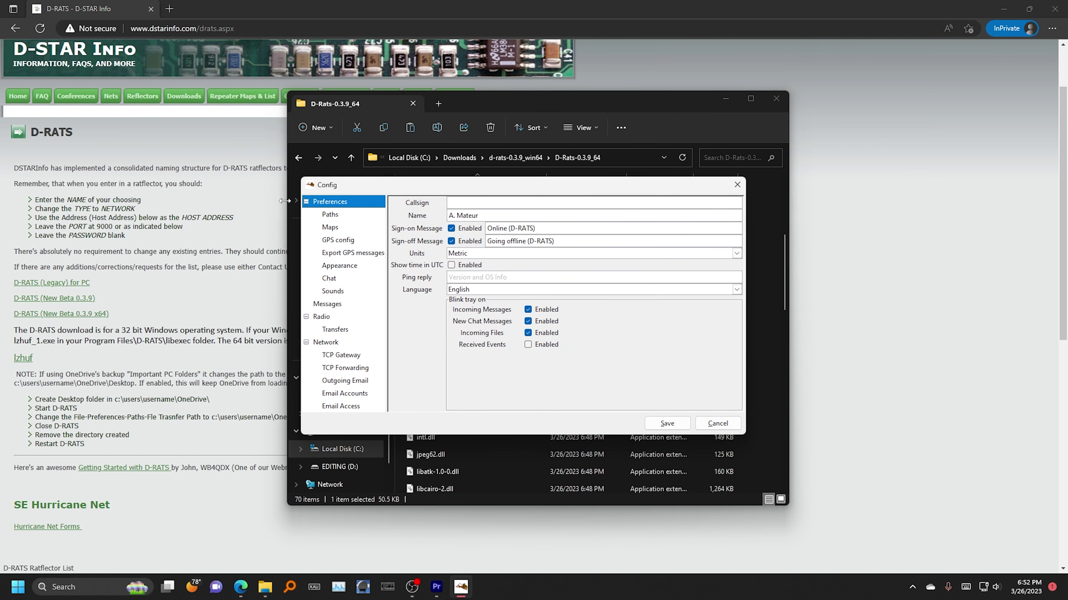
- Enter the operator's callsign and first name in the preferences and change the measurement units from Metric
click(478, 203)
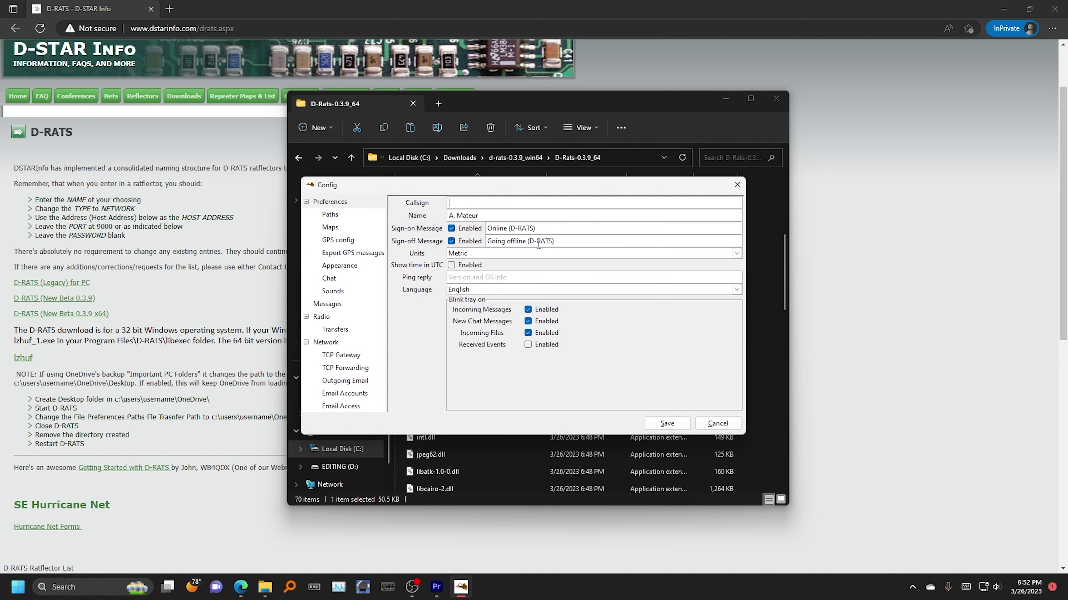
text(KG4EHH)
key(Tab)
text(Kev)
click(735, 254)
click(530, 266)
- Delete the default RAT network port from the radio configuration
click(319, 322)
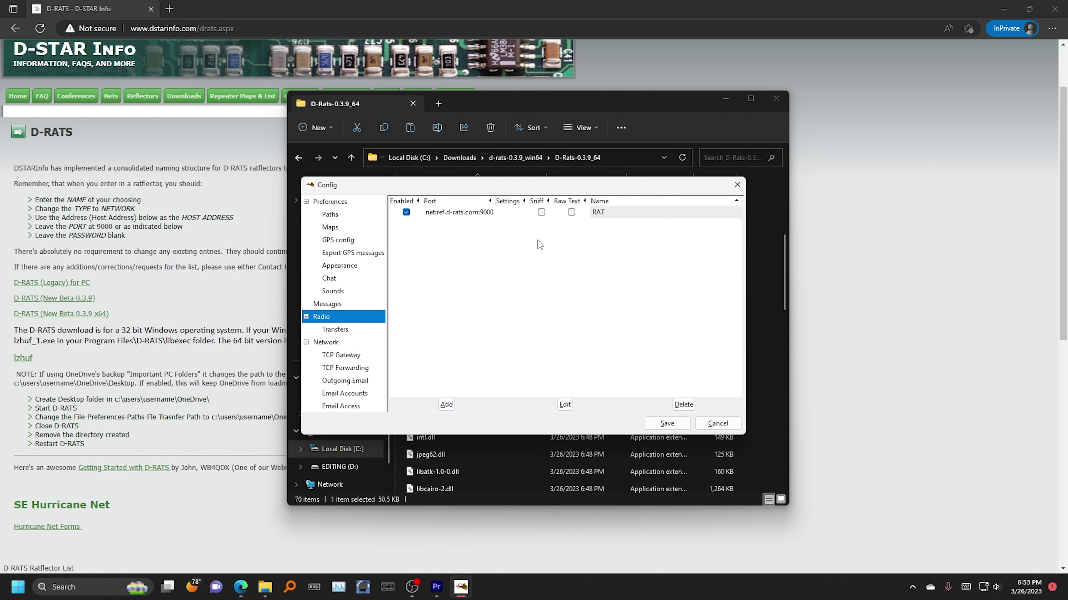
click(441, 214)
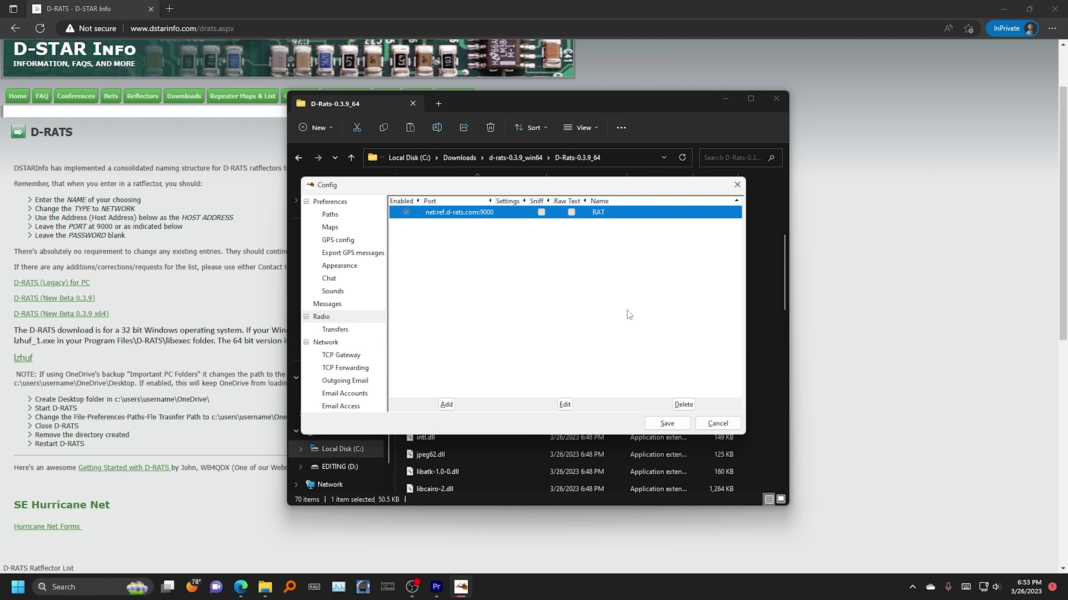
click(688, 404)
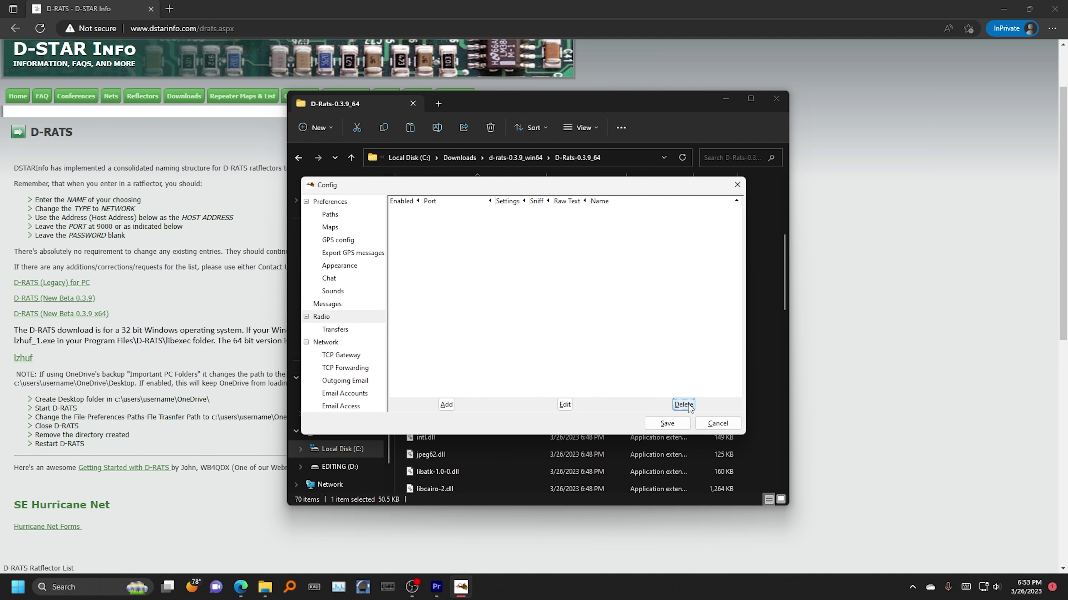
- Start a new radio port of type TNC named Kenwood on serial port COM5
click(446, 405)
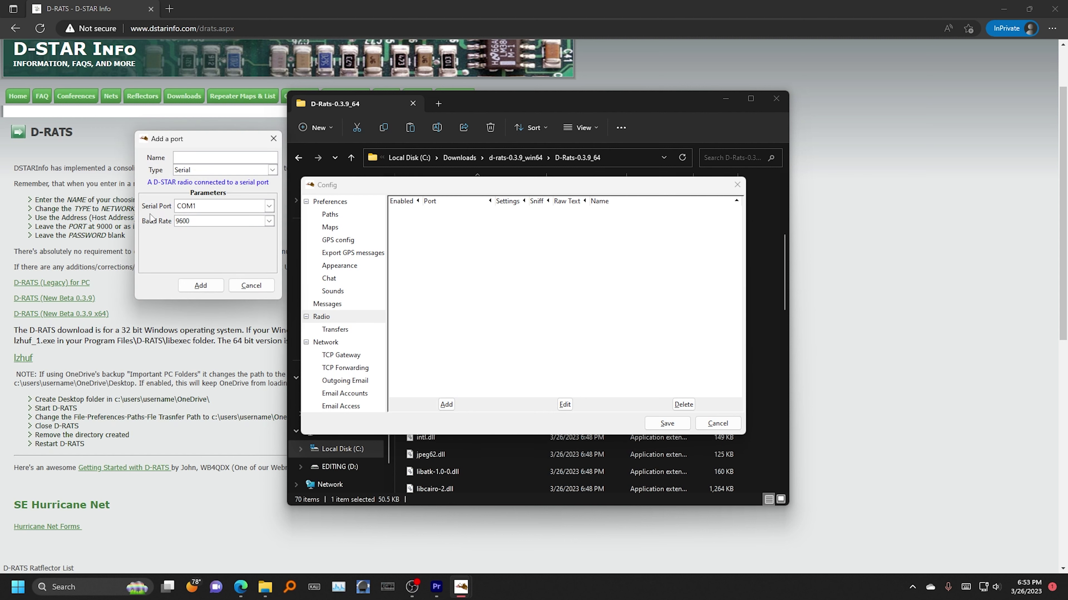
drag(183, 144, 549, 227)
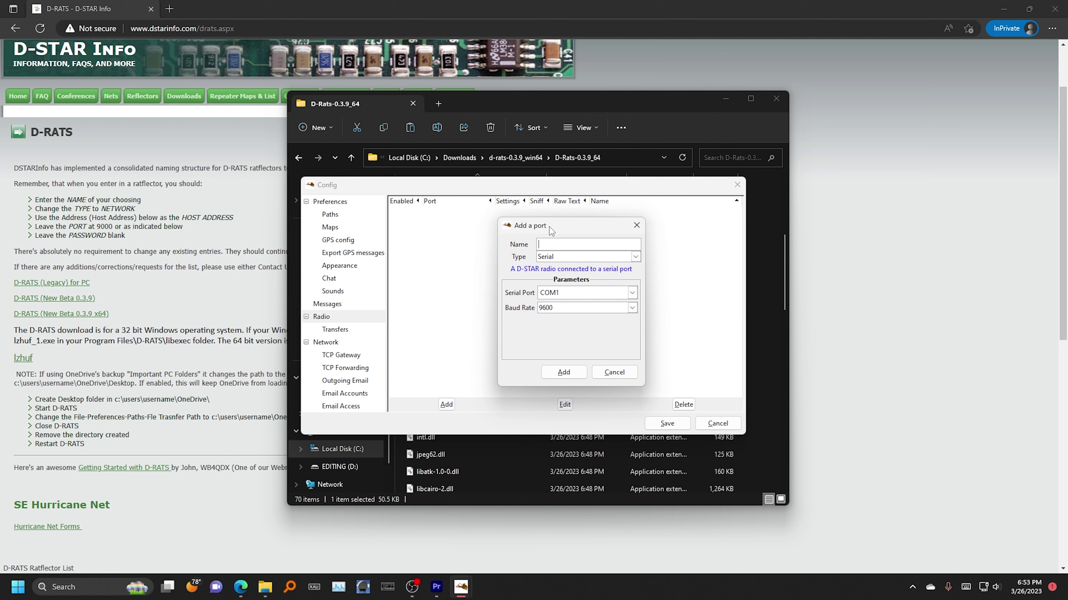
click(635, 257)
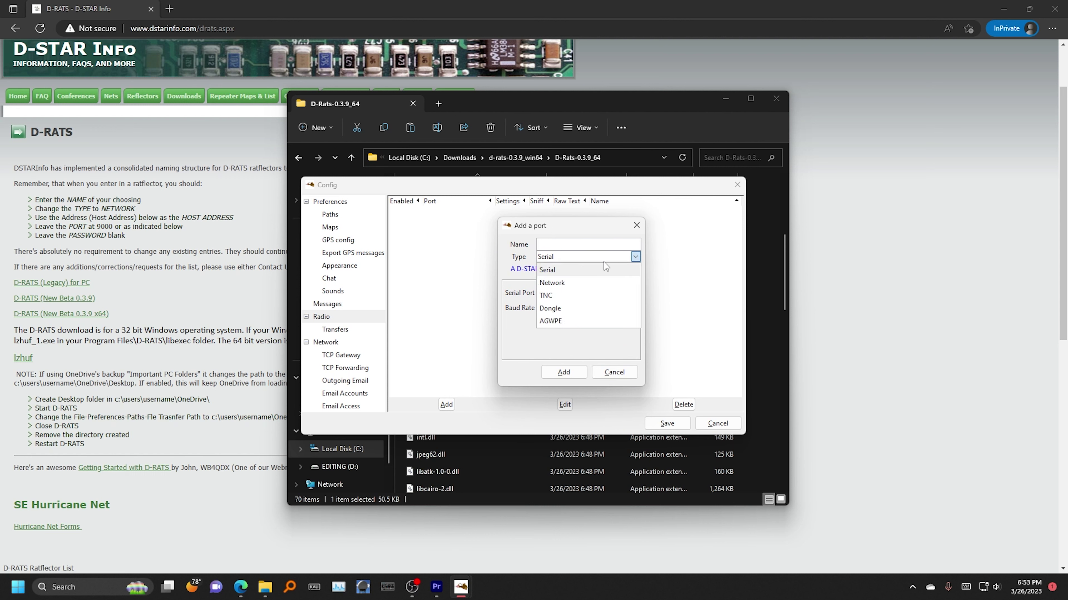
click(556, 295)
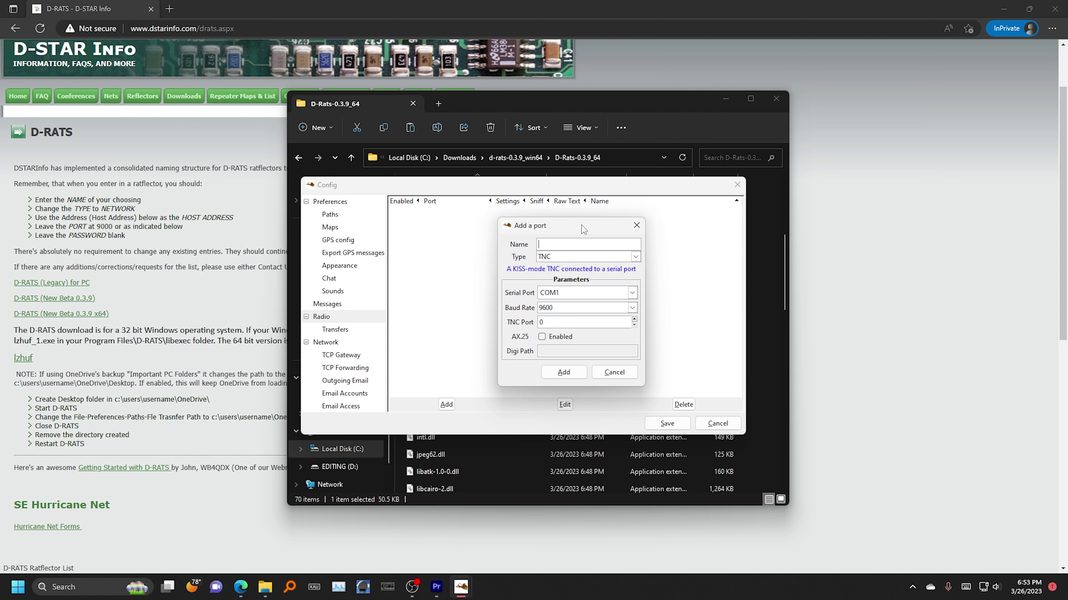
text(Kenwood)
click(632, 293)
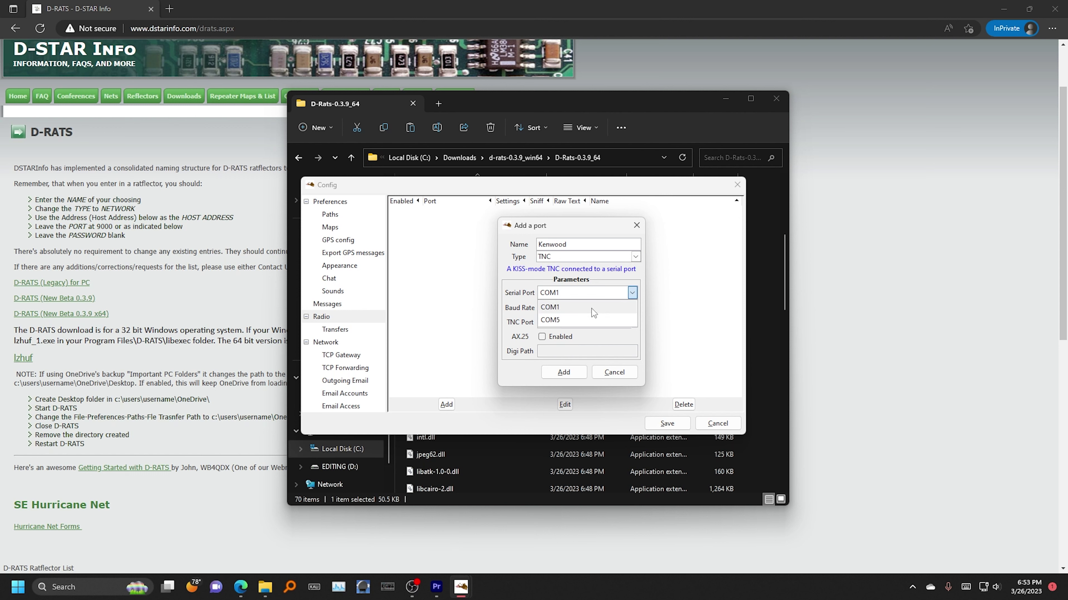
click(554, 321)
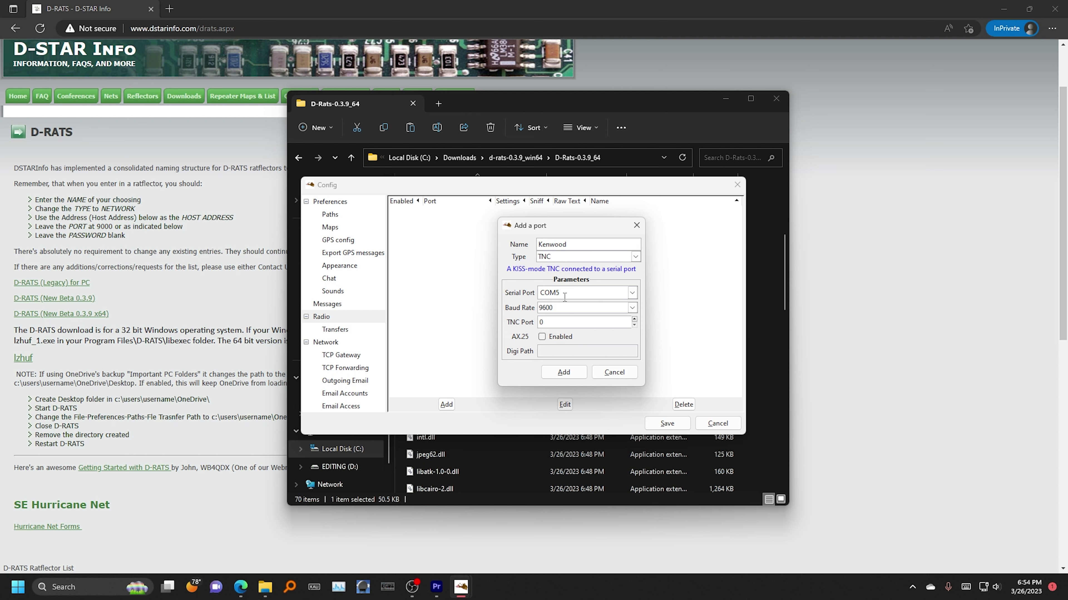
- Rename the new port as NucleoTNC and keep COM5 as its serial port
double_click(575, 245)
text(NucleoTNC)
click(631, 293)
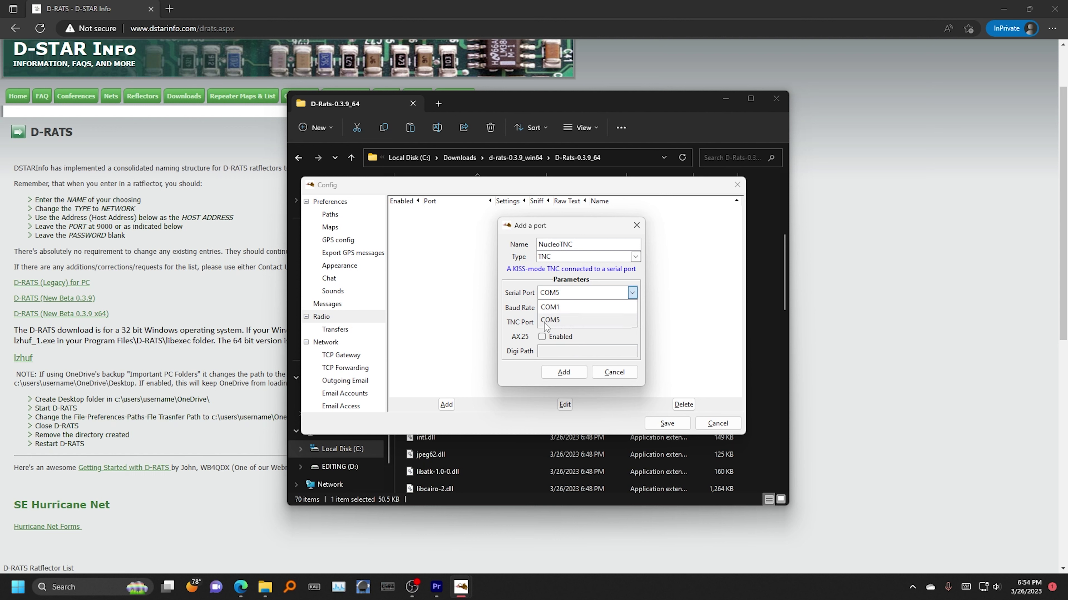
click(561, 323)
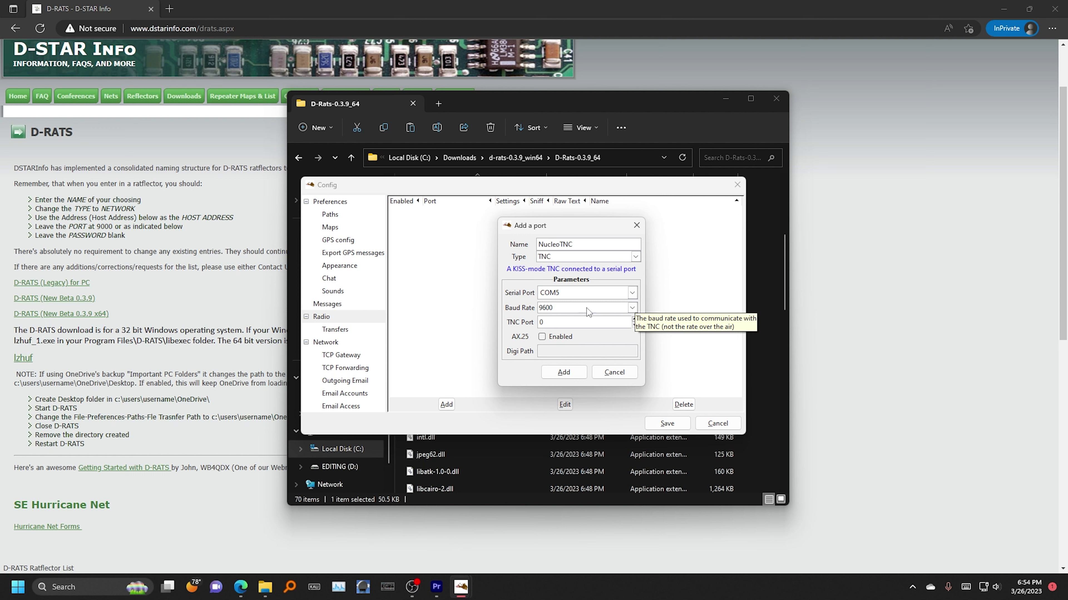
- Set the NucleoTNC baud rate to 38400, enable AX.25 with digi path WIDE1-1,WIDE2-1, and add the port
click(633, 308)
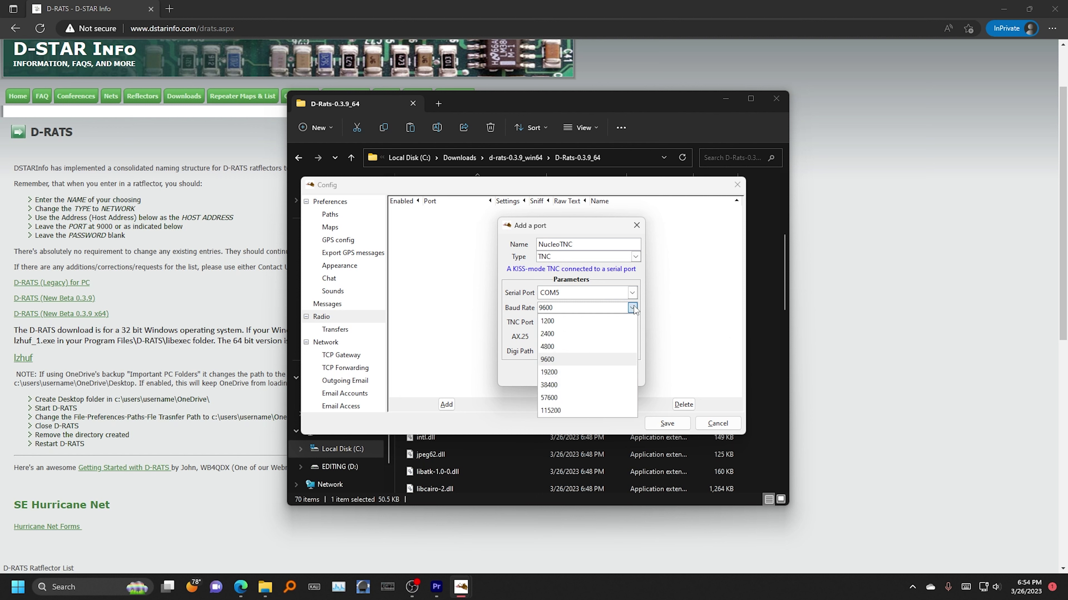
click(549, 386)
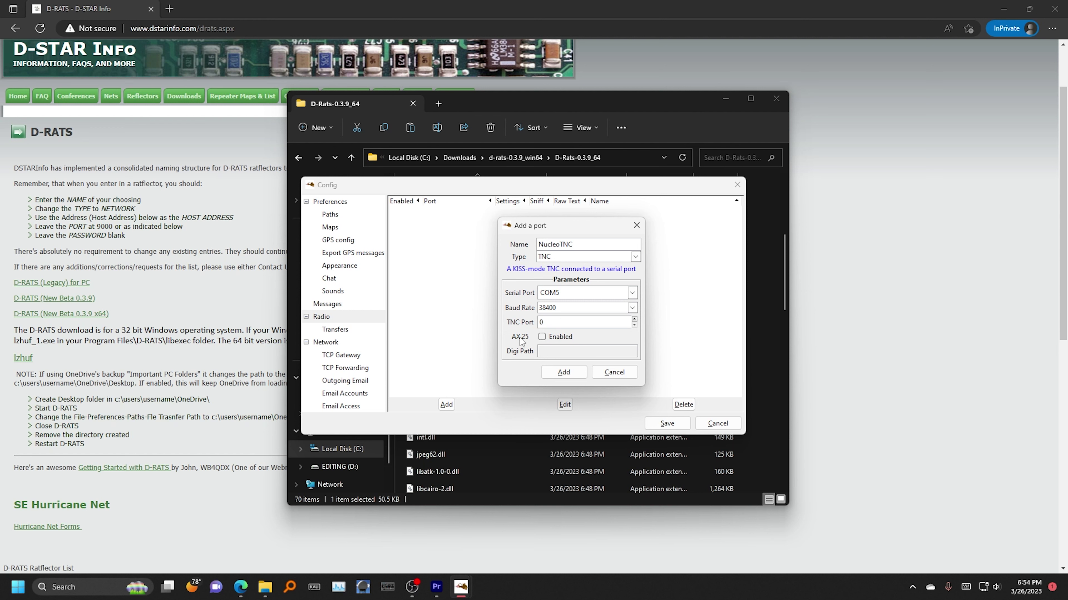
click(541, 337)
click(580, 350)
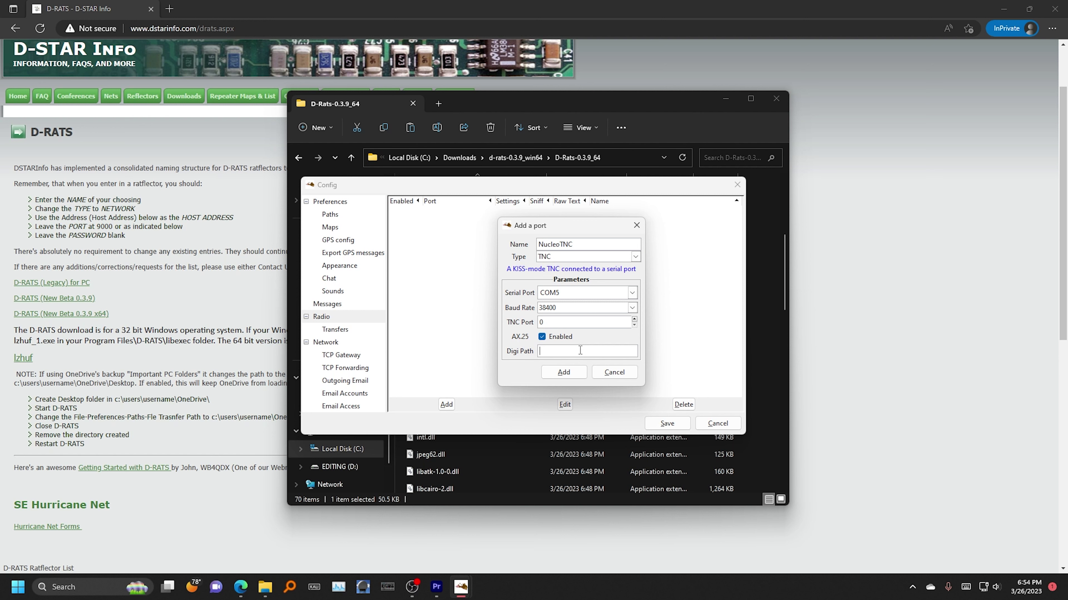
text(WIDE1)
text(1,WIDE2-1)
click(573, 374)
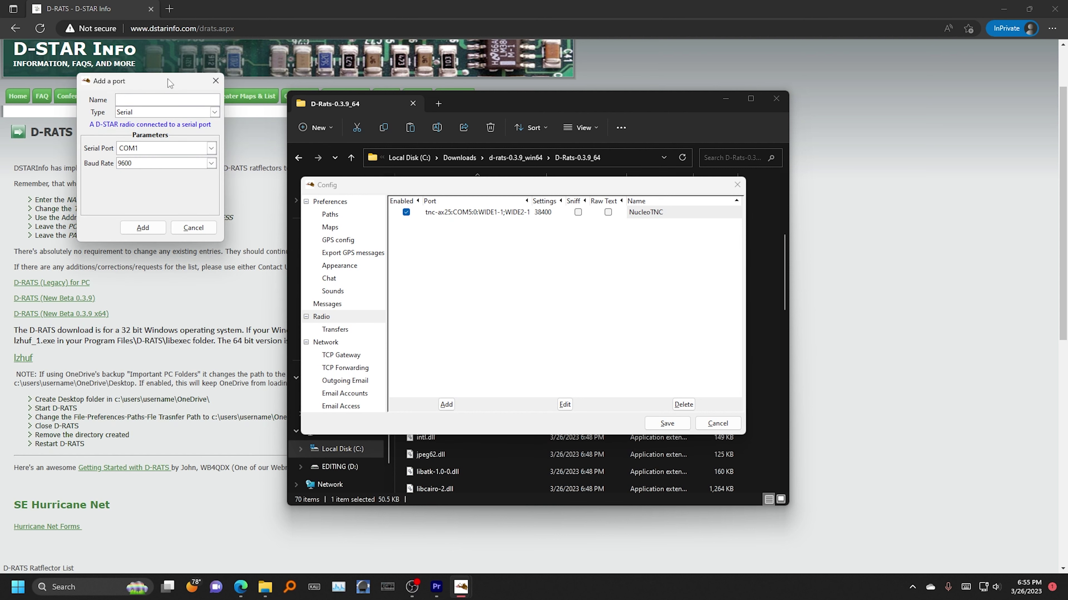
- Set up a second radio port of type TNC named Kenwood, keeping serial port COM1
click(701, 284)
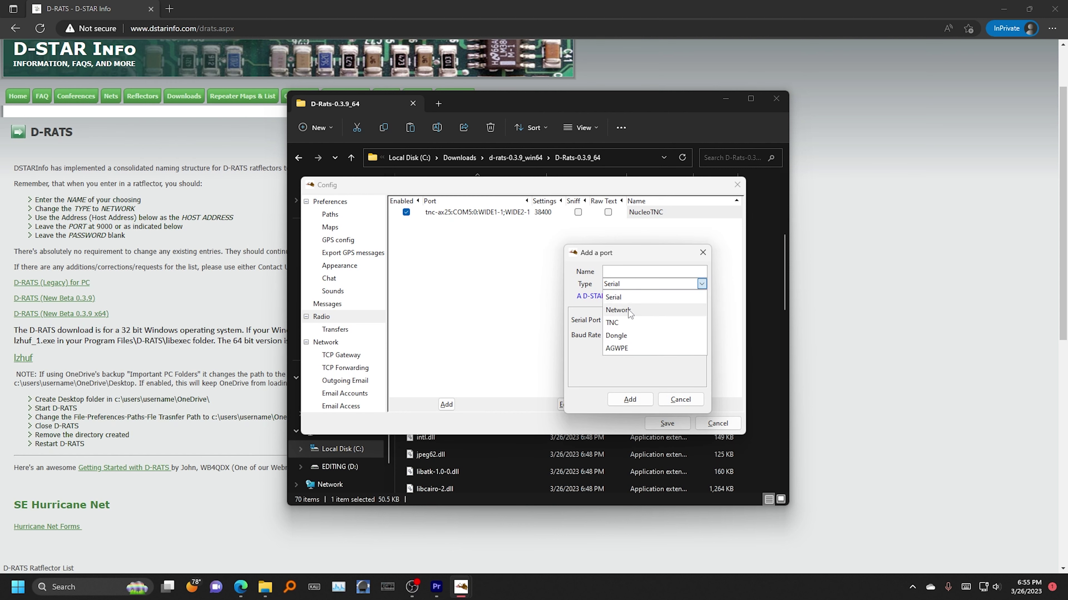
click(617, 323)
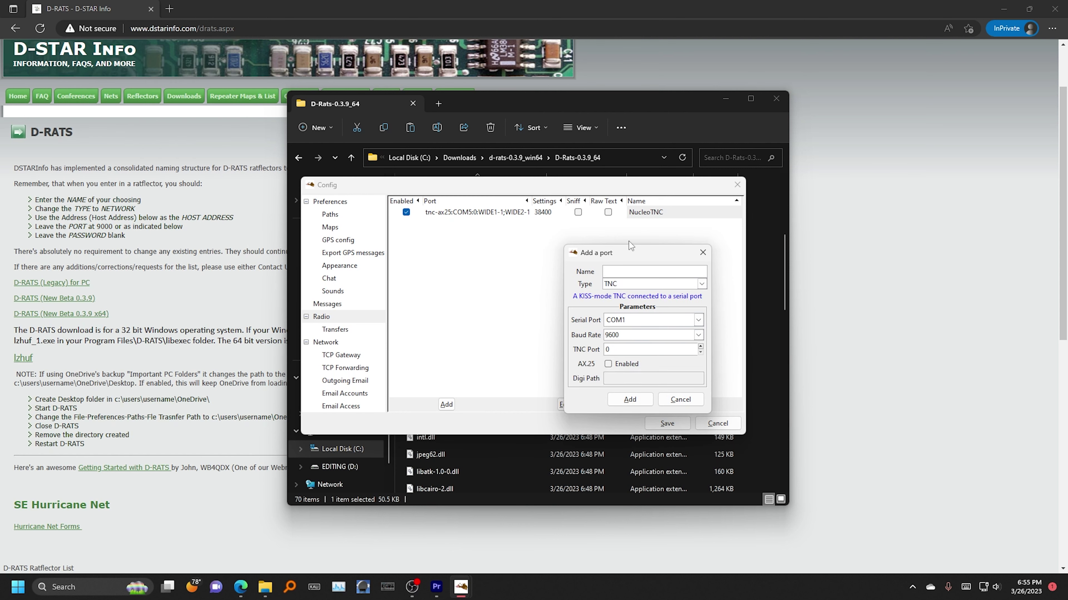
click(628, 269)
text(Kenwood)
click(698, 320)
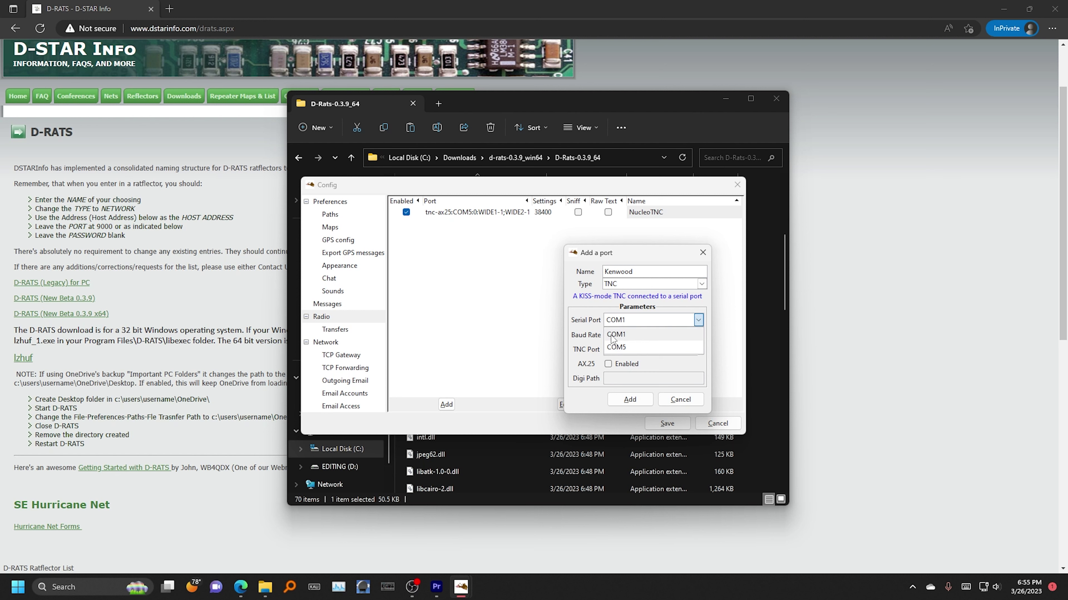
click(699, 319)
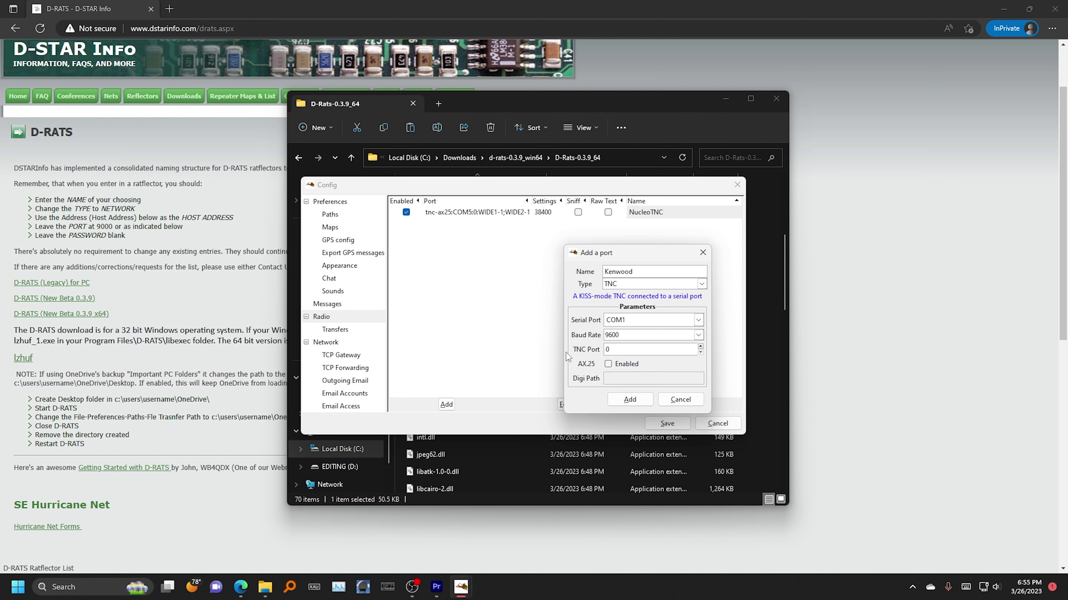
- Enable AX.25 on the Kenwood port with digi path WIDE1-1,WIDE2-1, add the port, and save the configuration
click(610, 365)
text(WIDE1-1,WI)
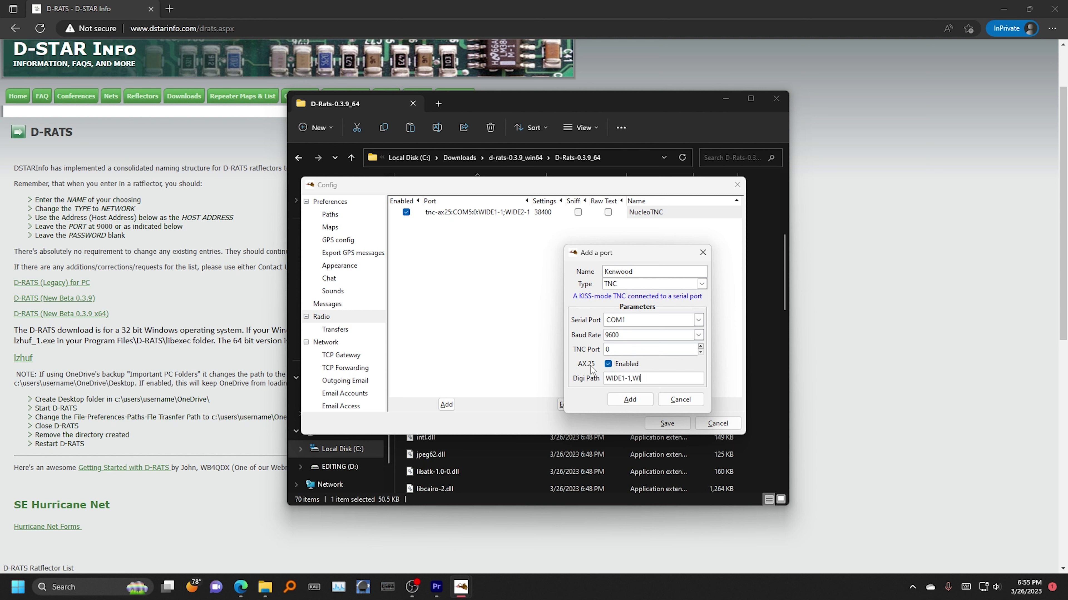
text(DE2-1)
click(630, 399)
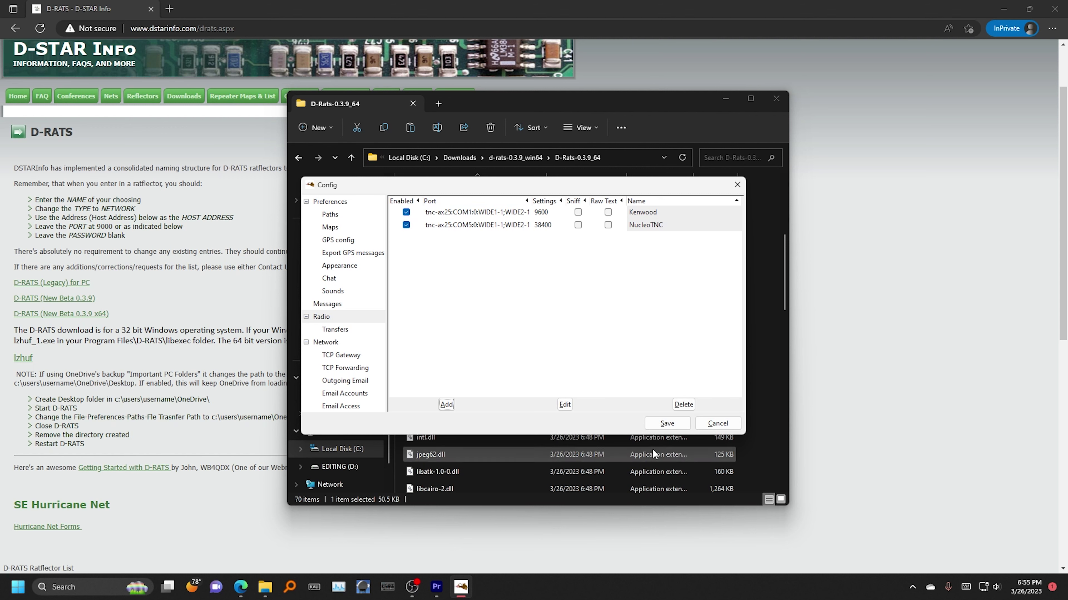
click(668, 424)
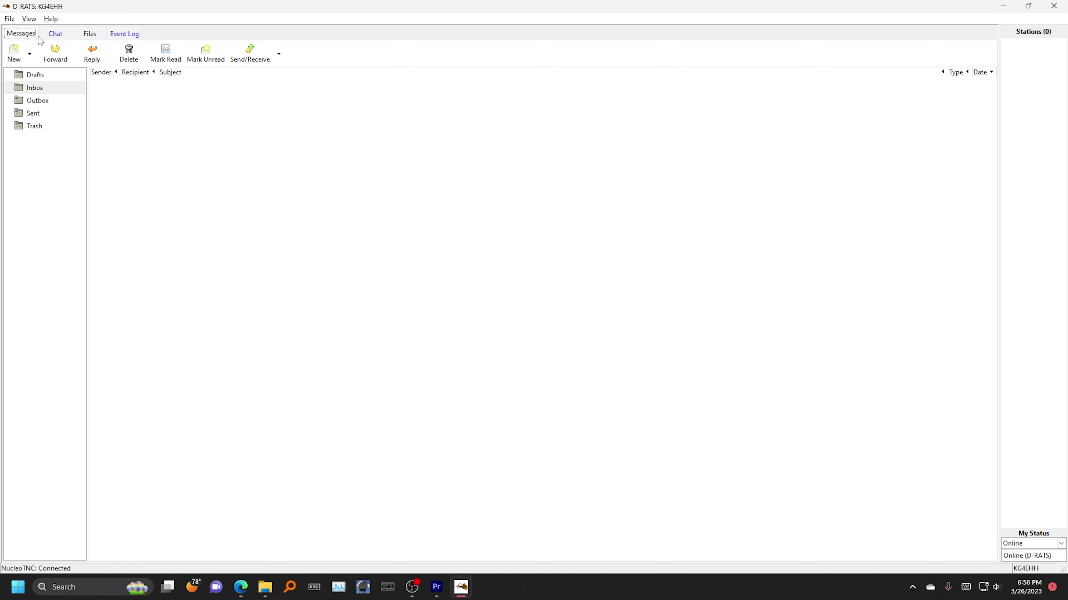
- View the Chat and Files sections of the main window, then return to Messages
click(50, 36)
click(88, 36)
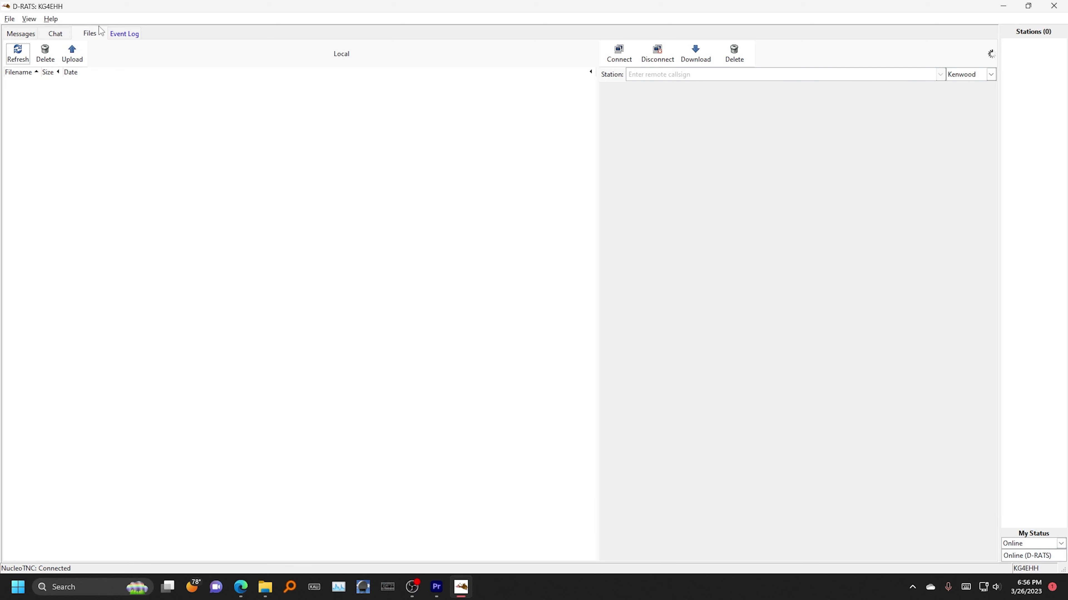
click(26, 36)
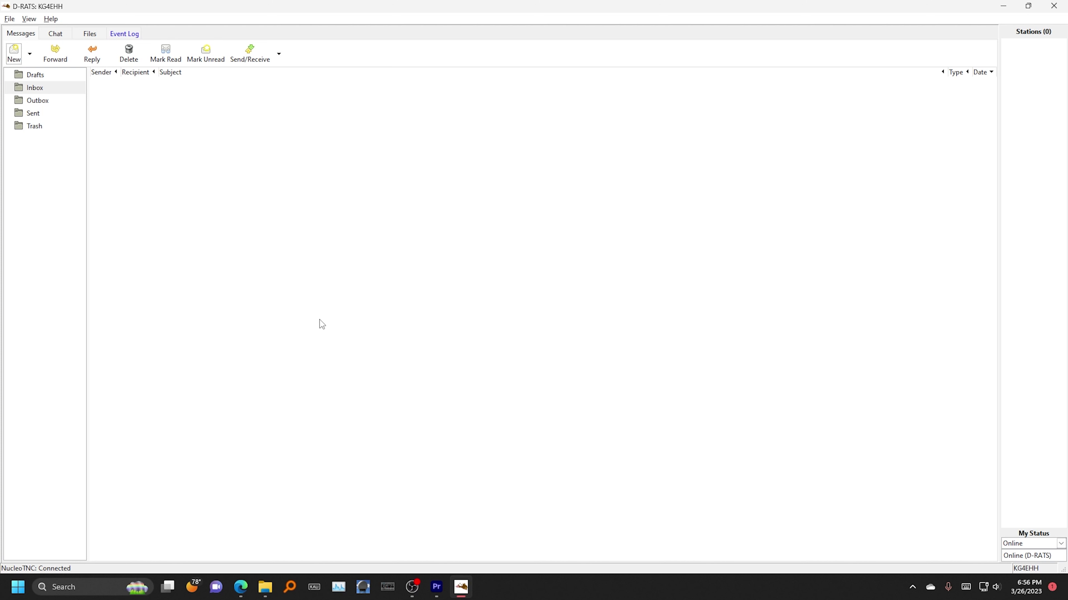